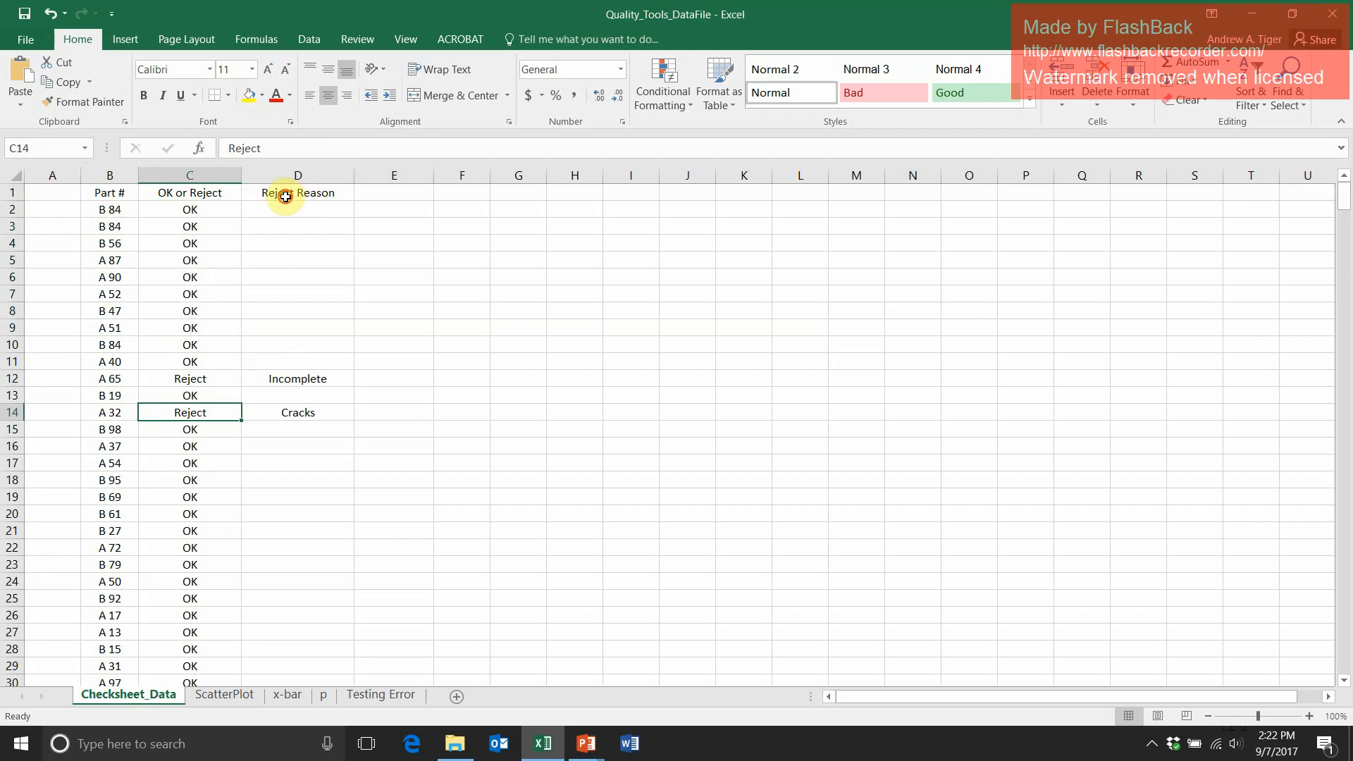
Examine the part numbers, OK or Reject results and reject reasons in the Checksheet_Data sheet.
click(285, 196)
click(260, 380)
click(258, 416)
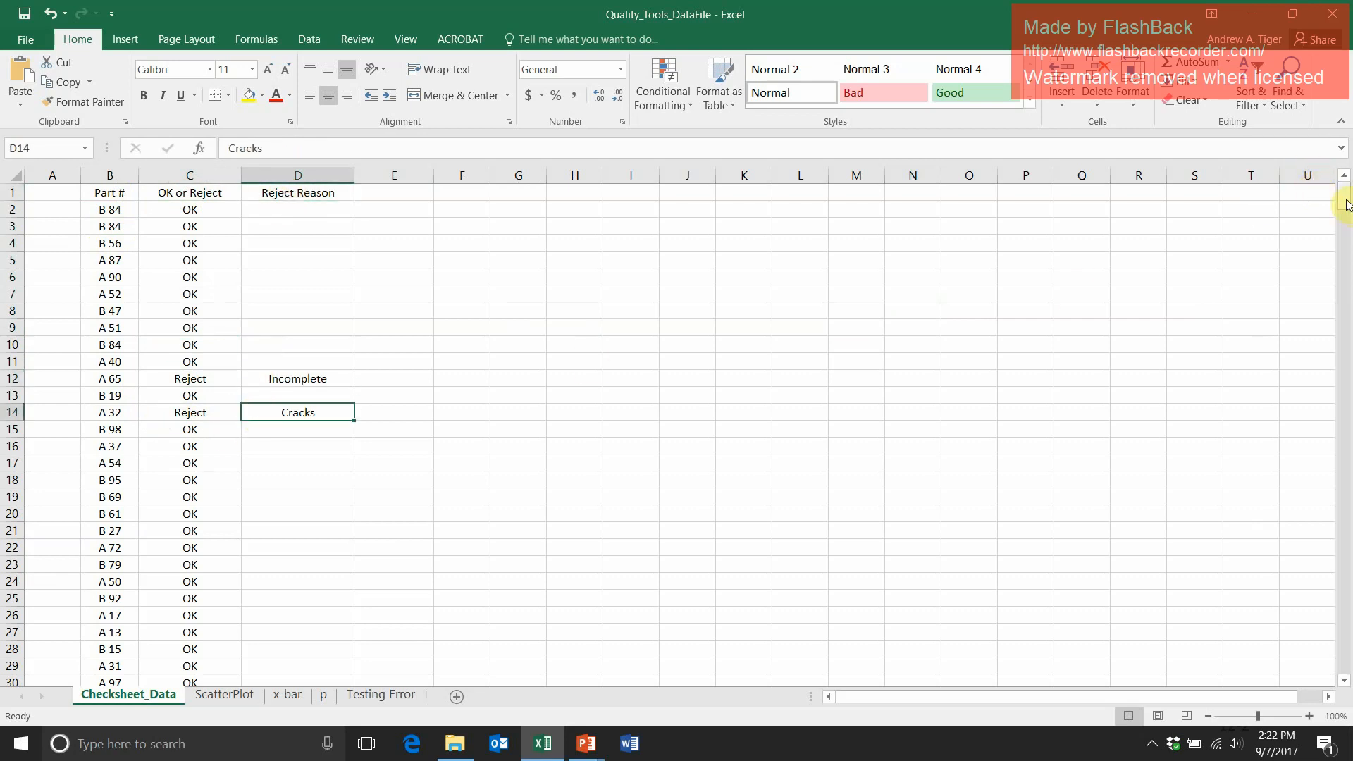
mouse_move(1346, 204)
mouse_down()
mouse_move(1317, 290)
mouse_move(1299, 620)
mouse_move(1279, 705)
mouse_move(1338, 166)
mouse_move(1336, 184)
mouse_up()
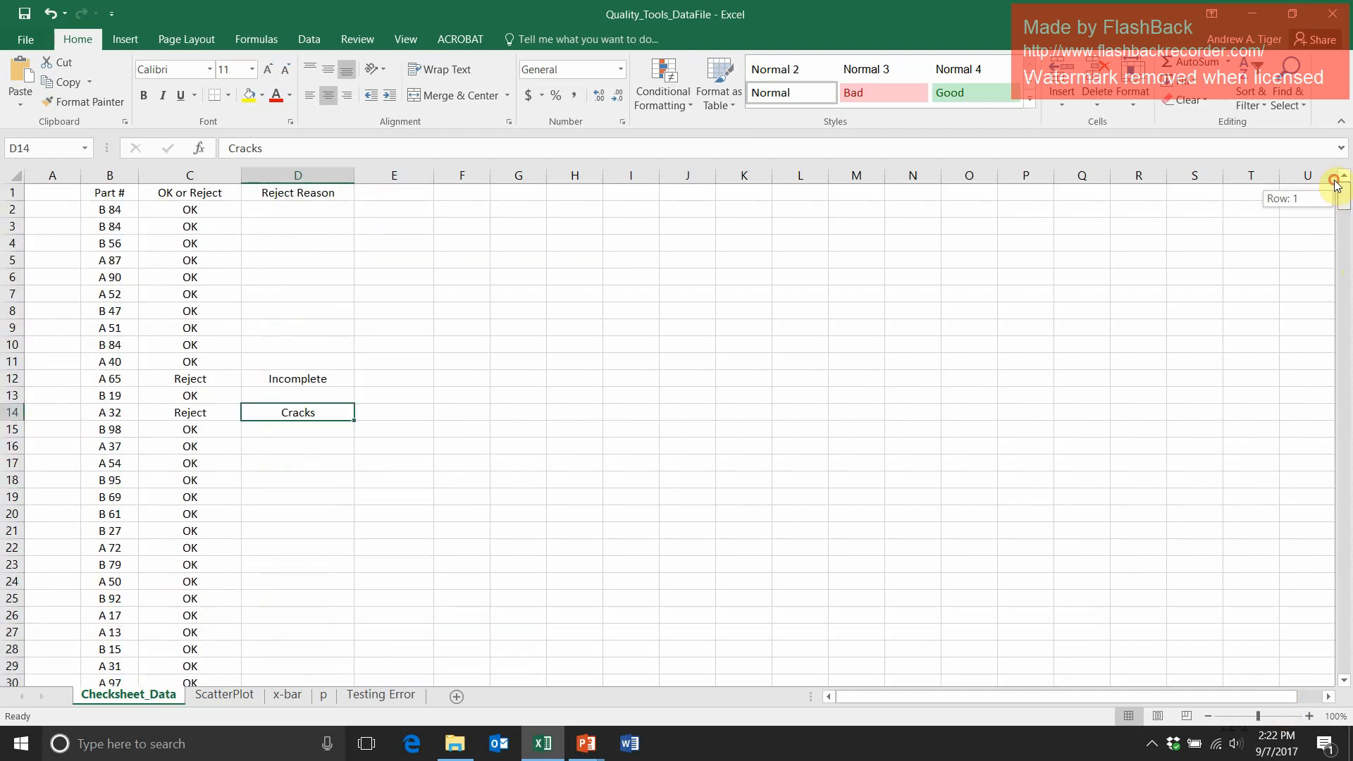
click(1182, 257)
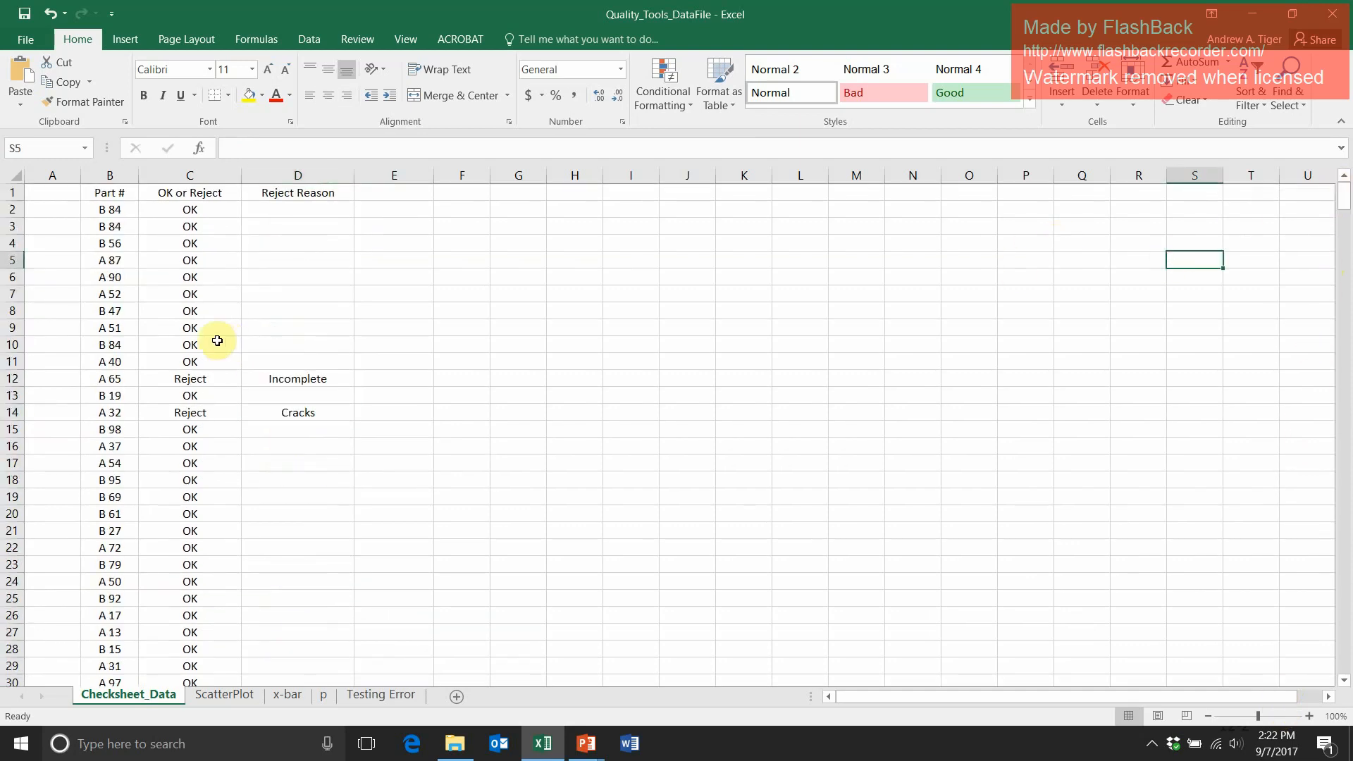
click(102, 261)
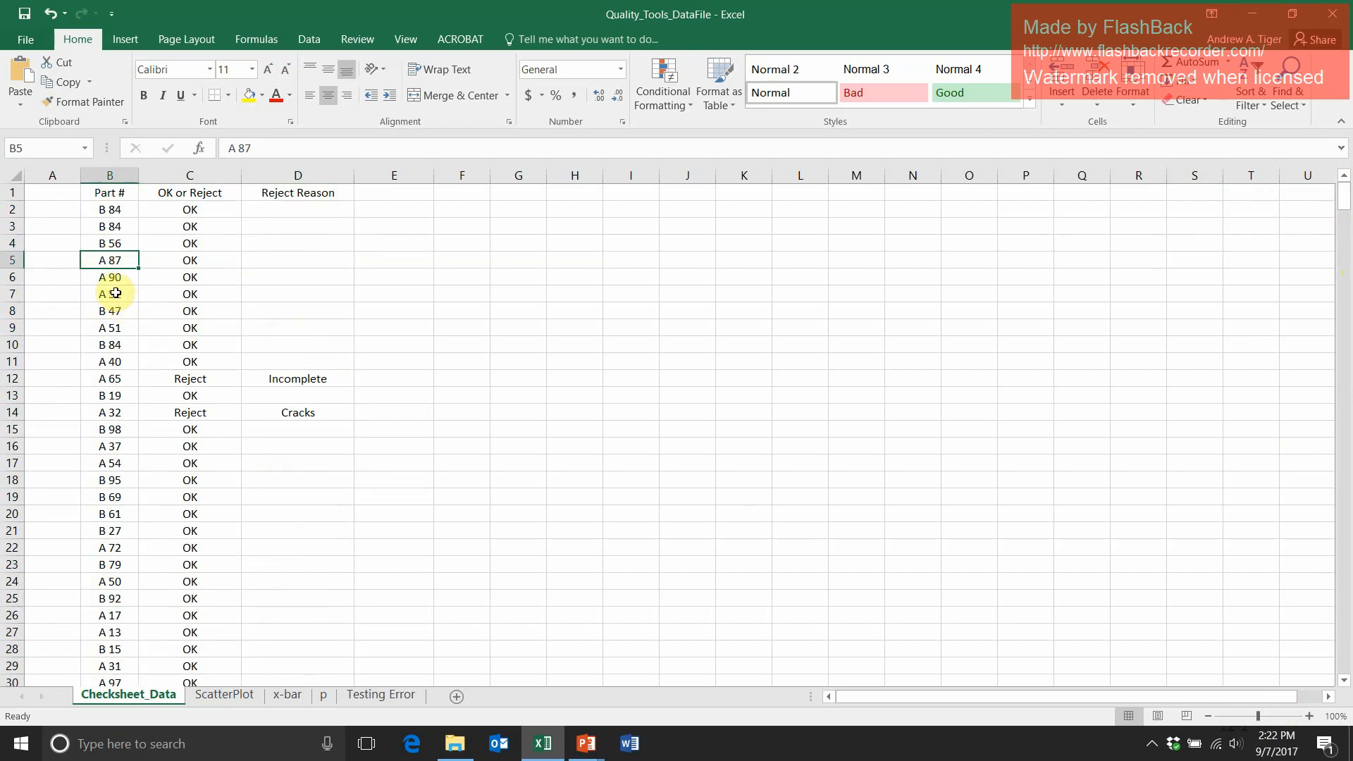
click(103, 209)
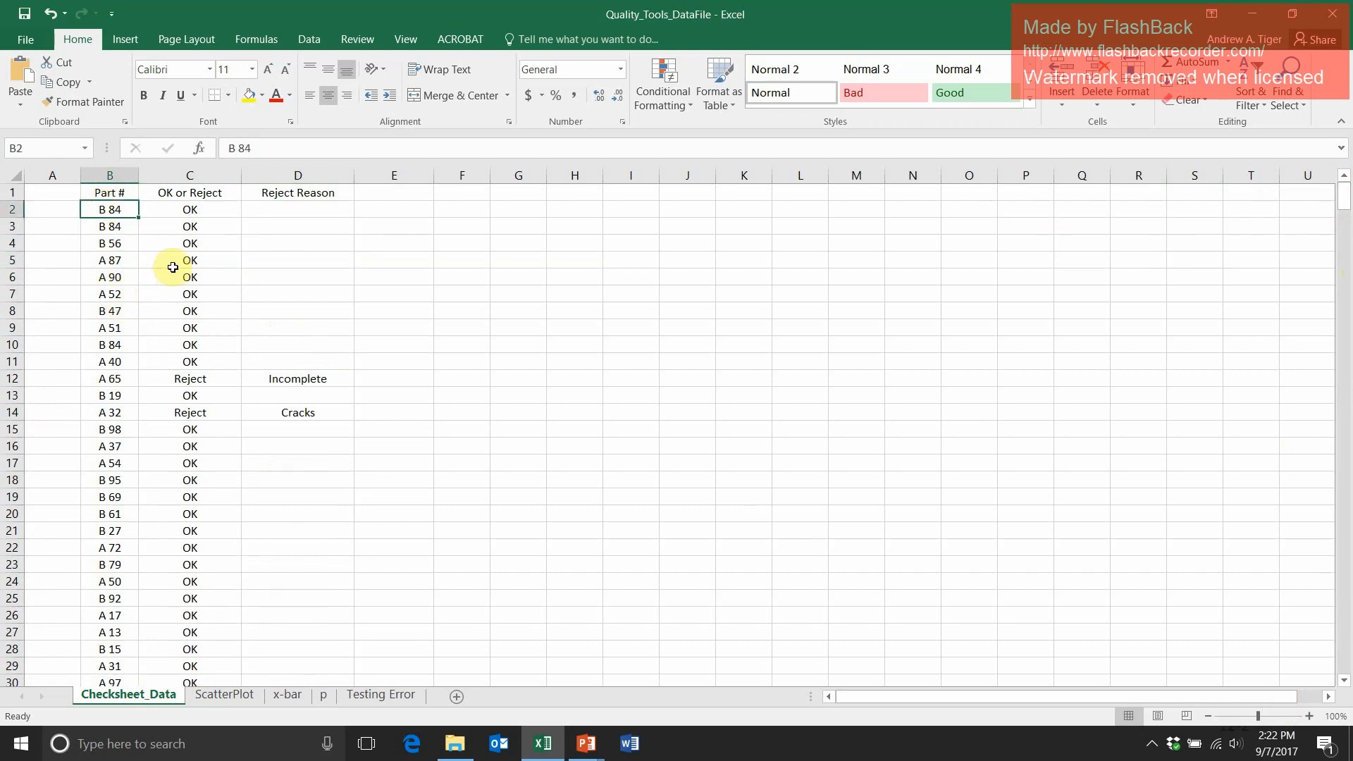
click(117, 260)
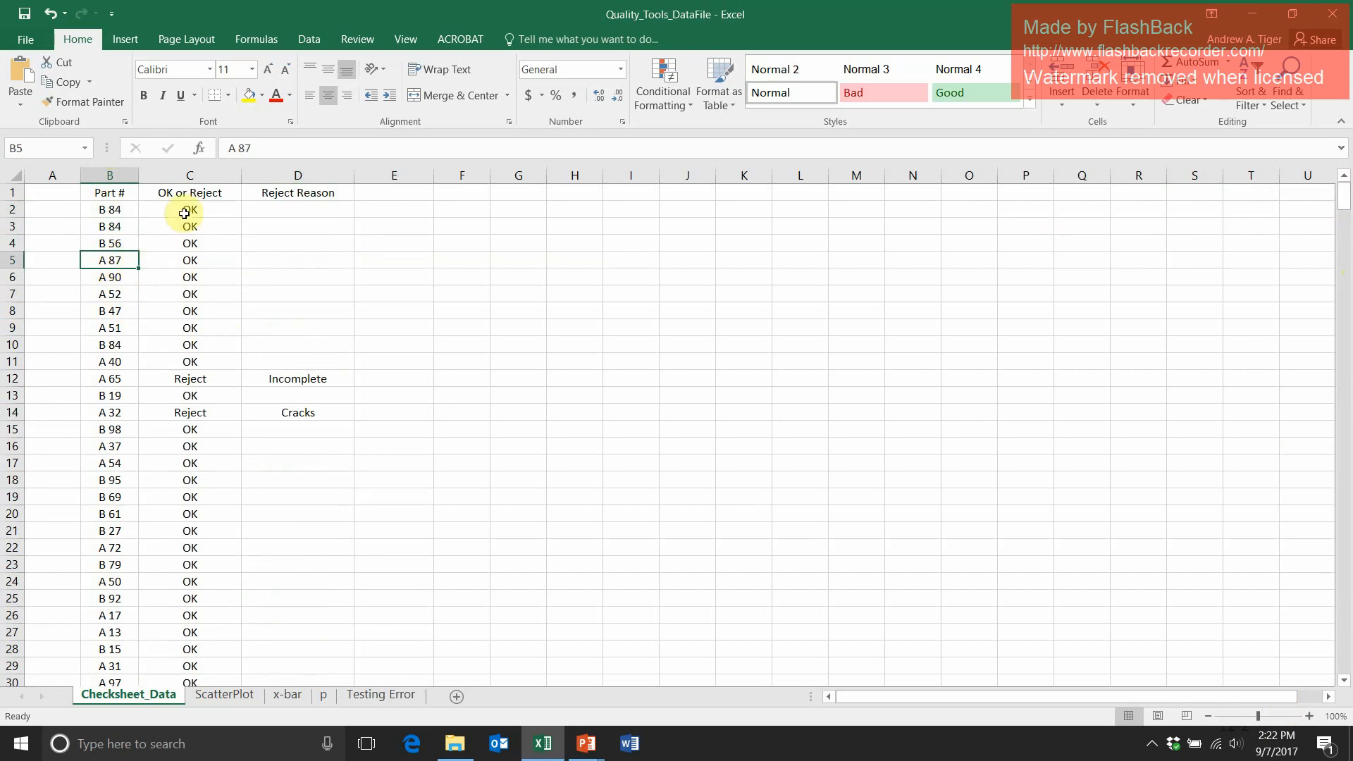
drag(185, 211, 156, 407)
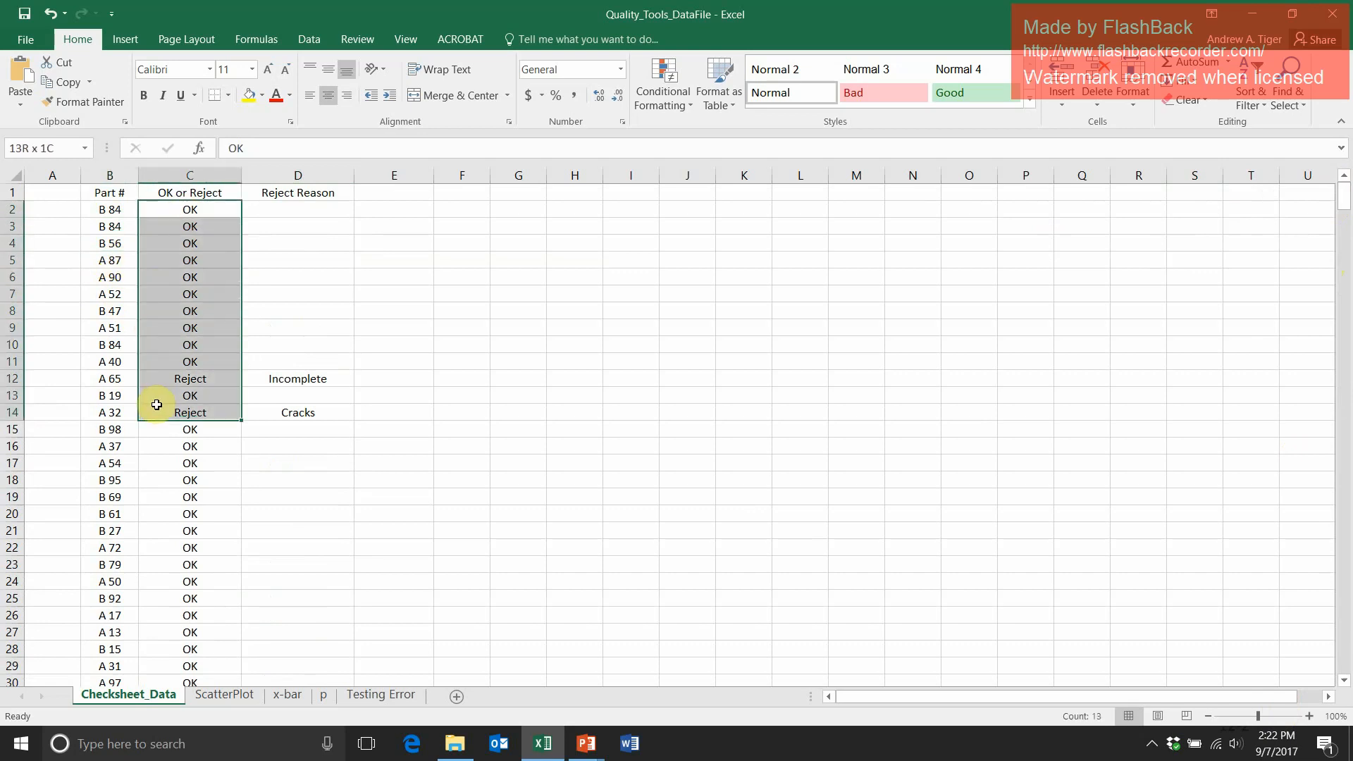
click(272, 375)
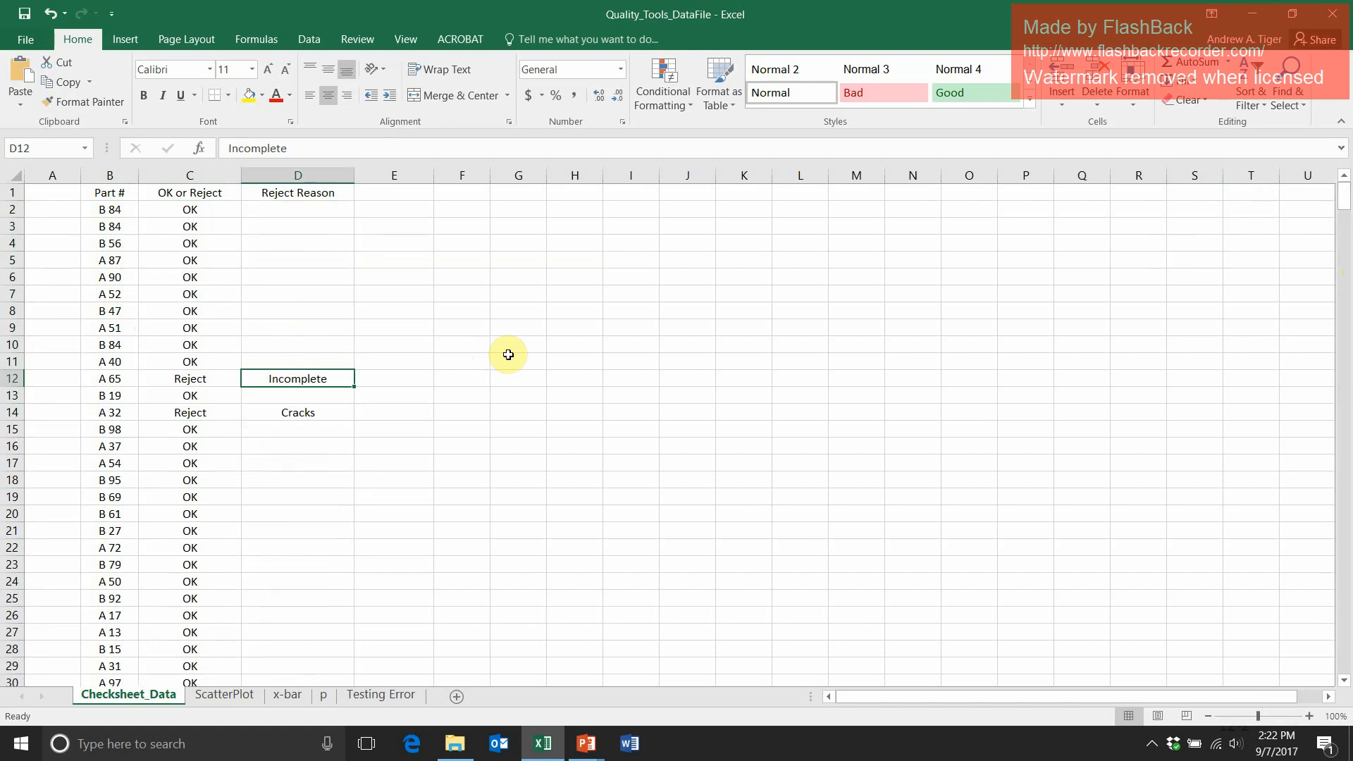
Create a PivotTable on a new worksheet from the checksheet data range B1:D501.
click(197, 293)
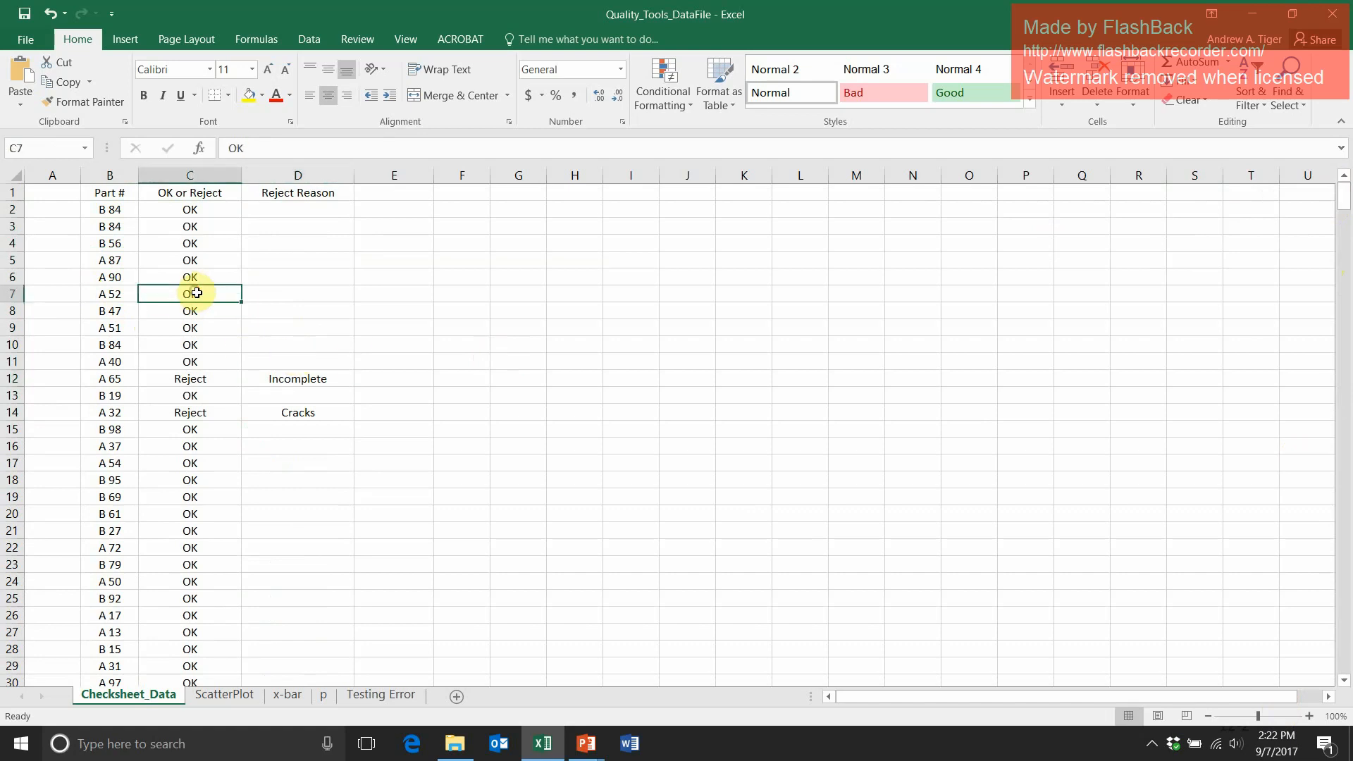
click(126, 38)
click(27, 79)
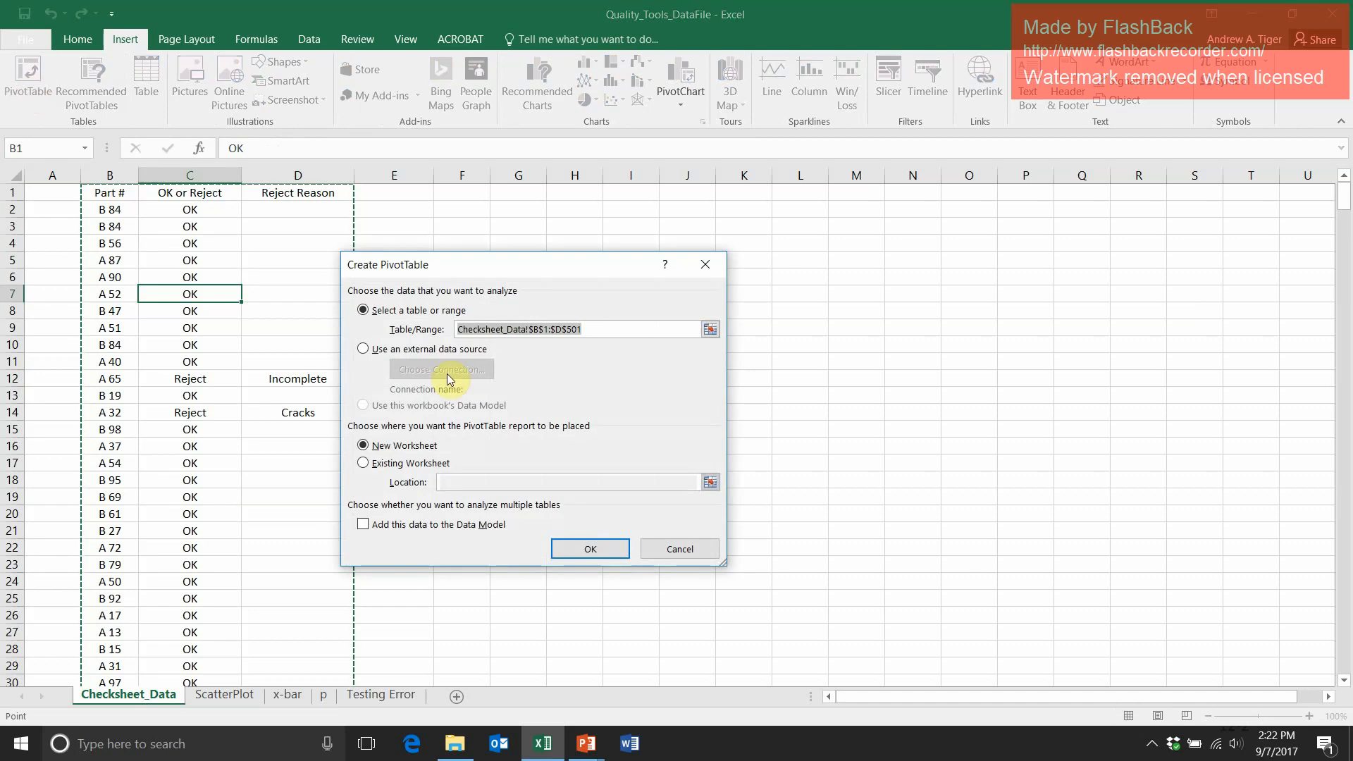
click(613, 547)
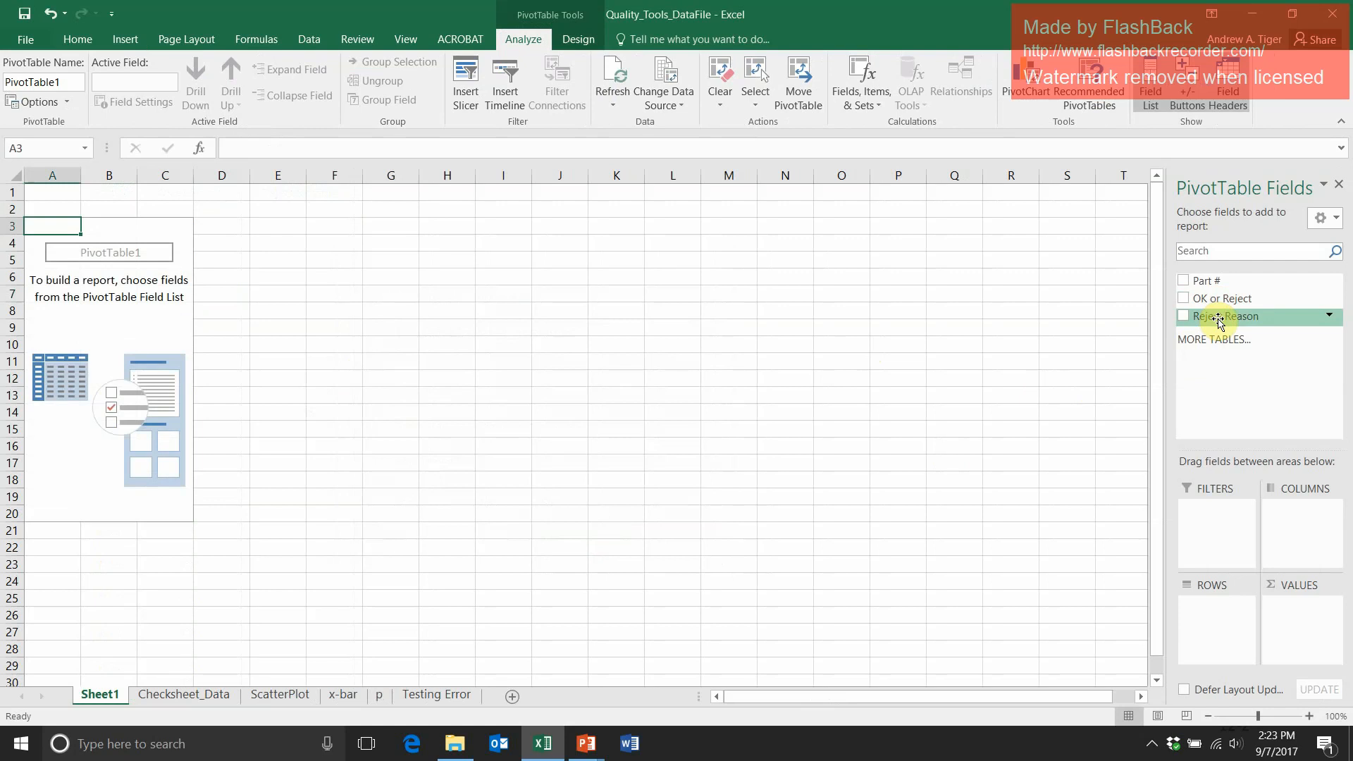
Lay out the PivotTable with Reject Reason as rows, OK or Reject as columns, and the count of Reject Reason as values.
drag(1223, 316, 1218, 619)
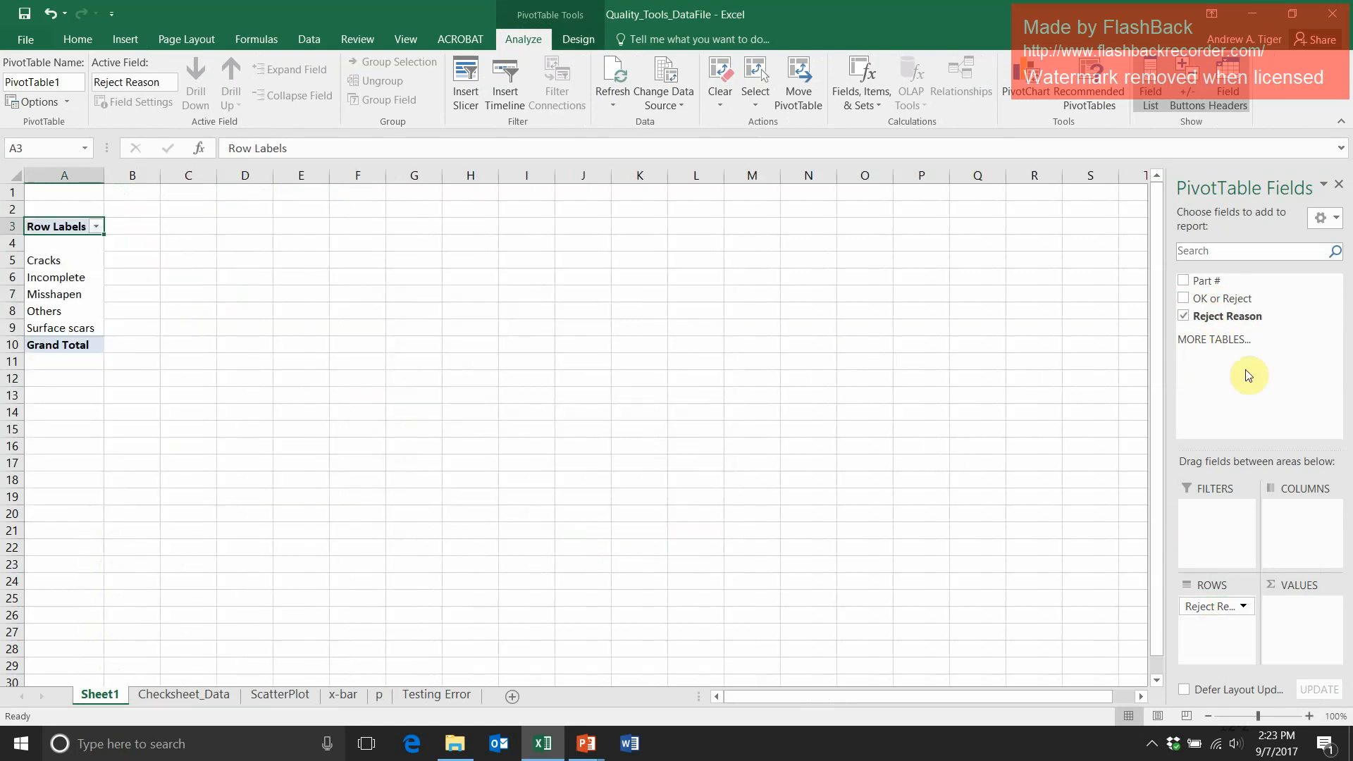
drag(1223, 298, 1300, 526)
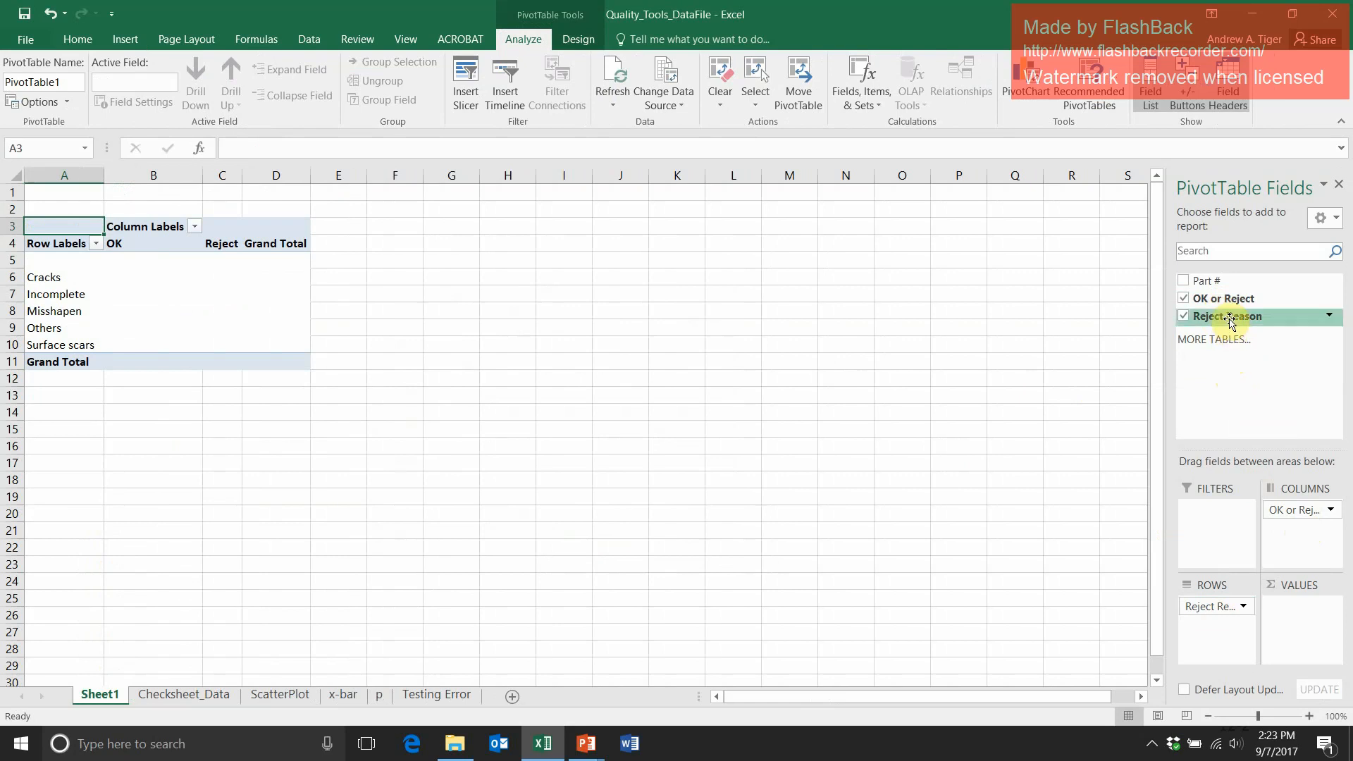
drag(1234, 322, 1302, 628)
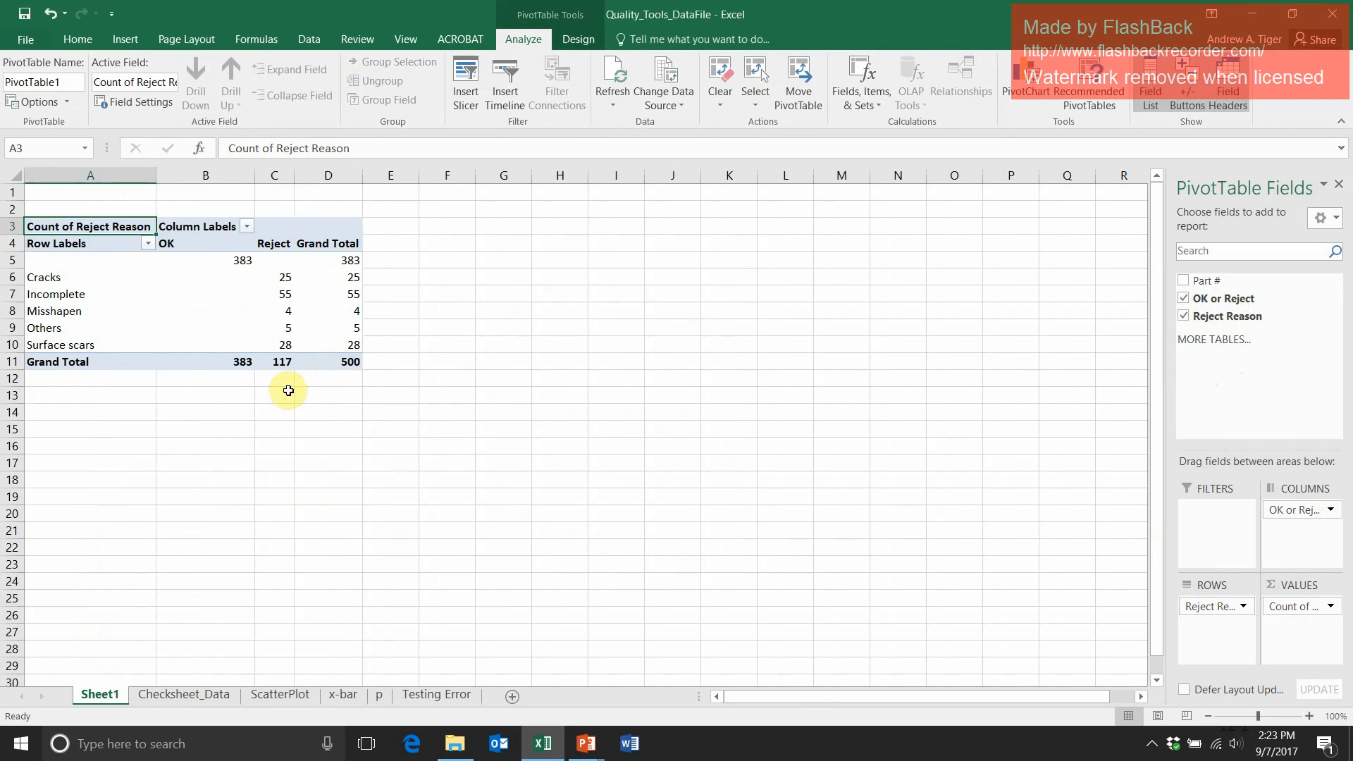
Examine the PivotTable's grand totals and the reject counts for Cracks, Incomplete and Misshapen.
click(347, 359)
click(273, 361)
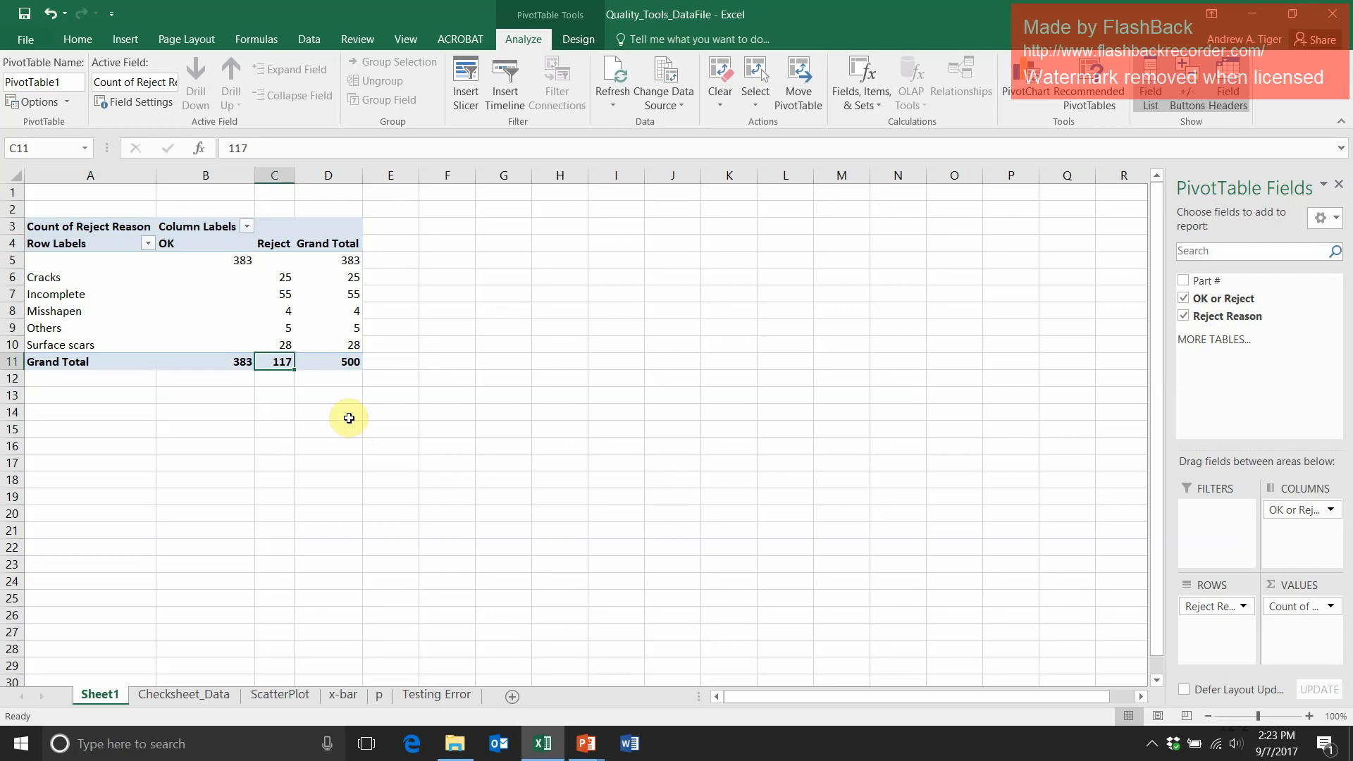
click(277, 276)
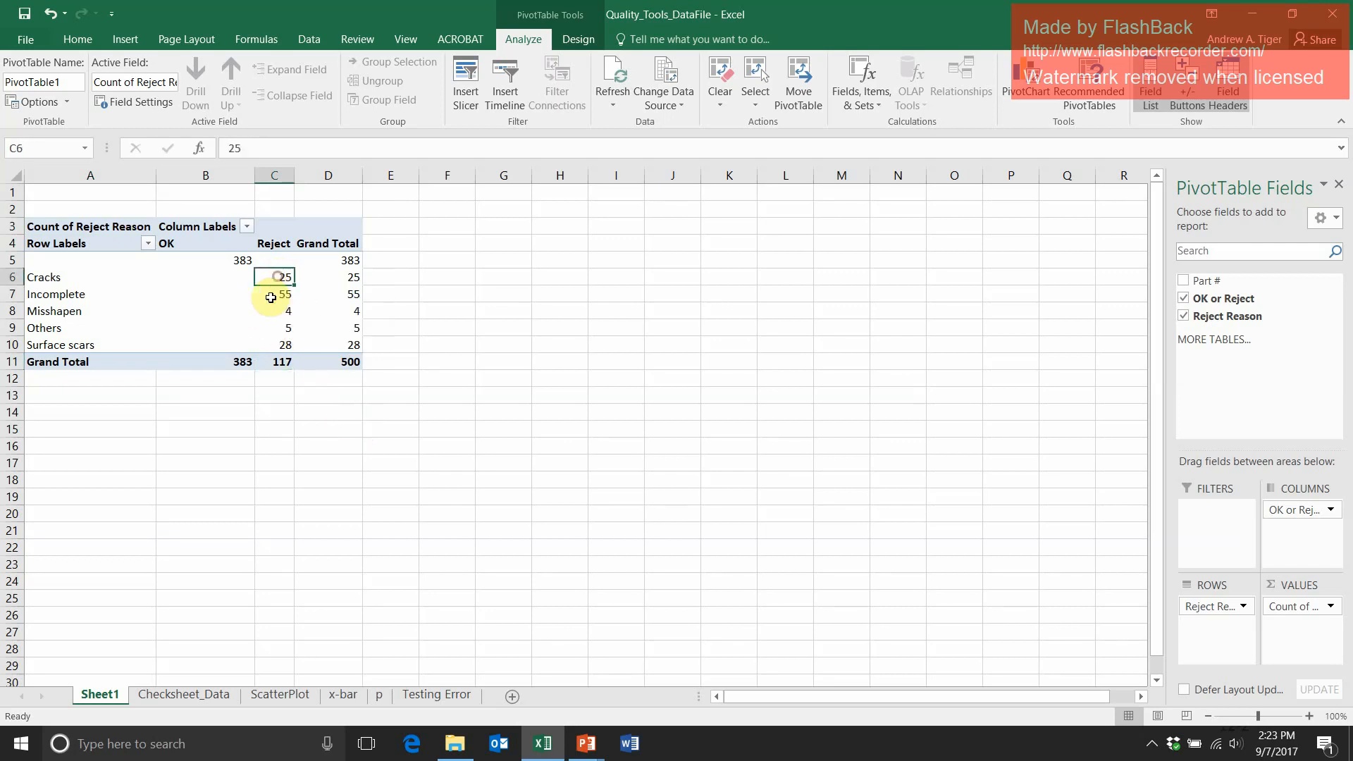
click(271, 291)
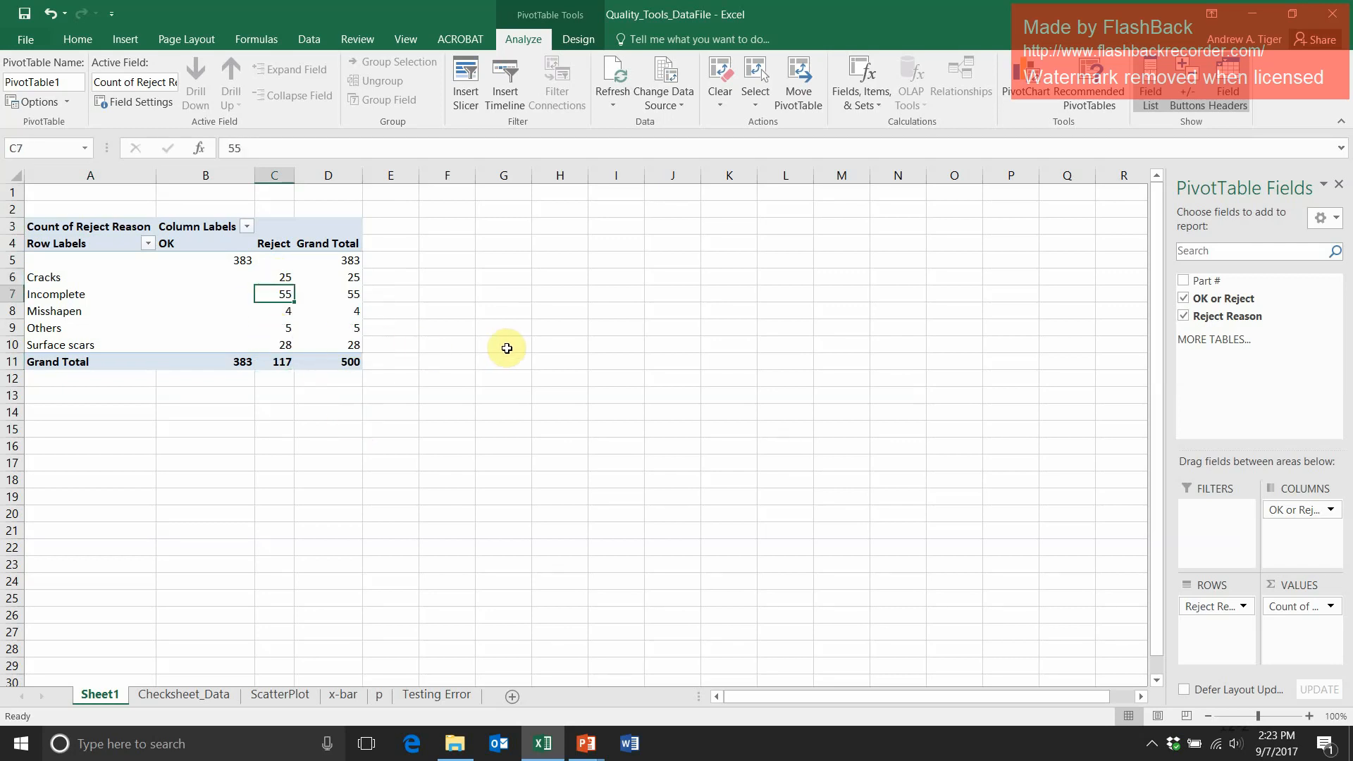
click(273, 312)
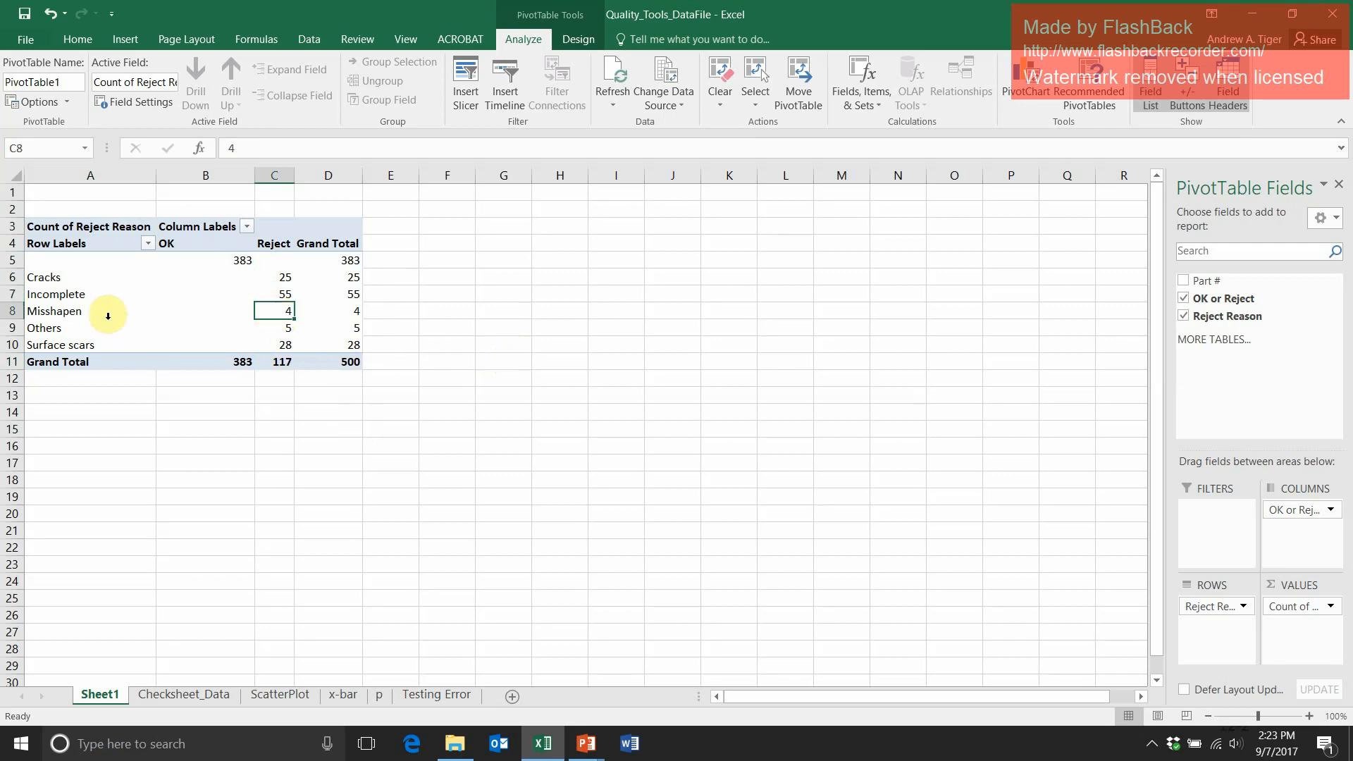
drag(78, 309, 263, 318)
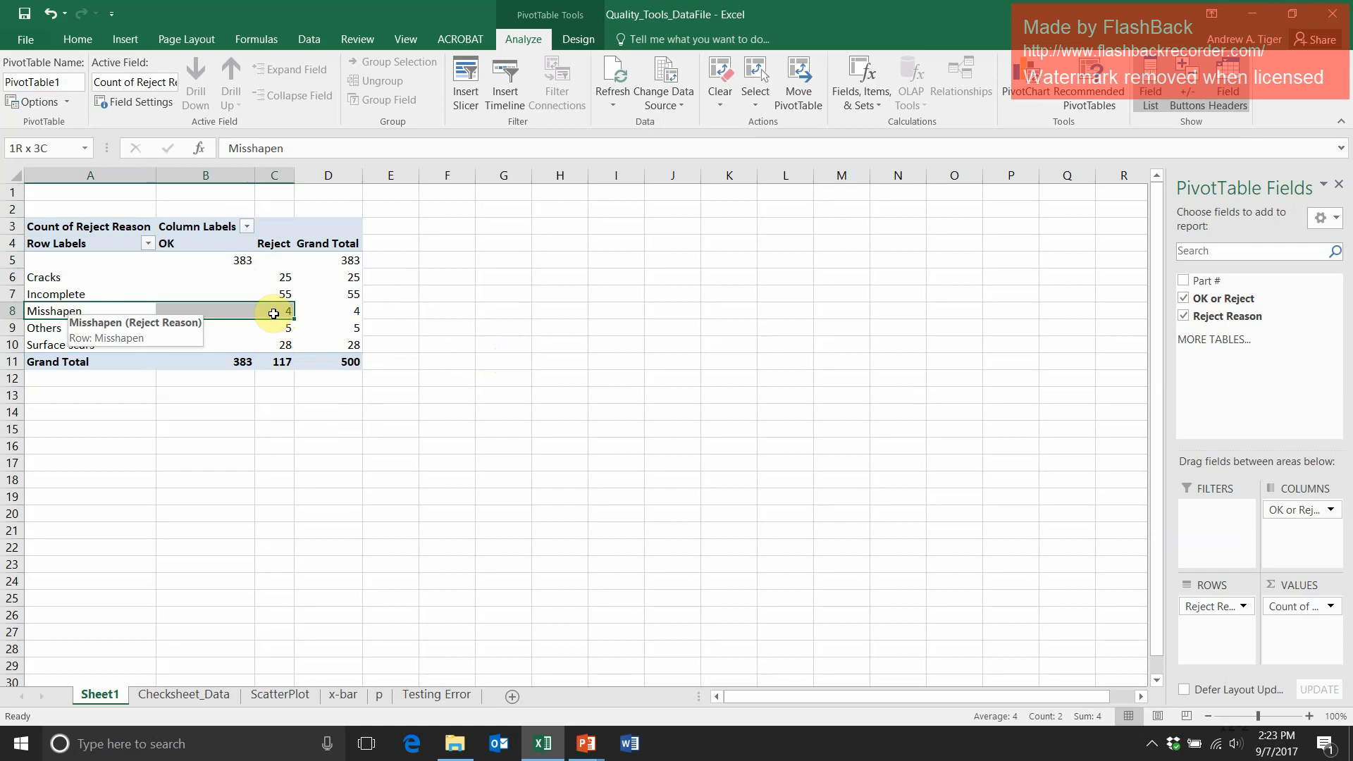
click(442, 310)
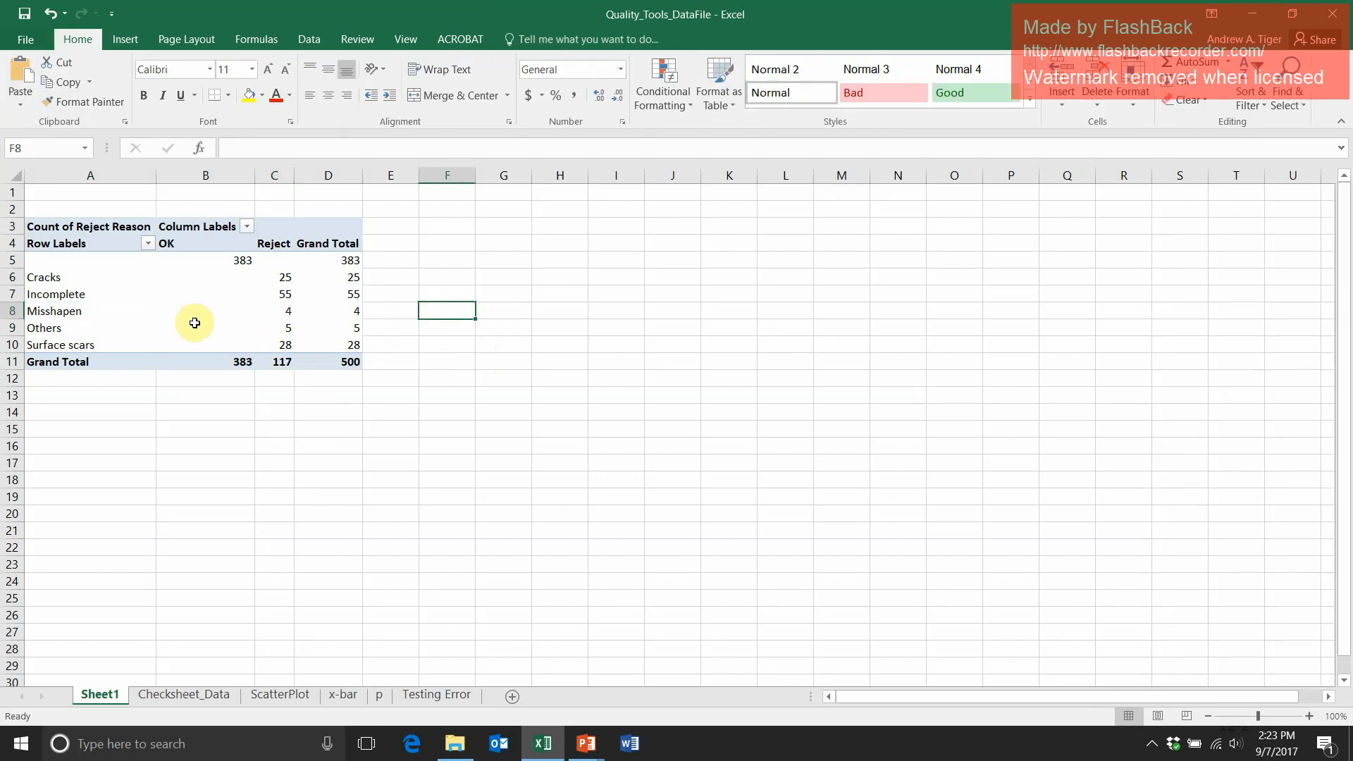
drag(70, 294, 300, 294)
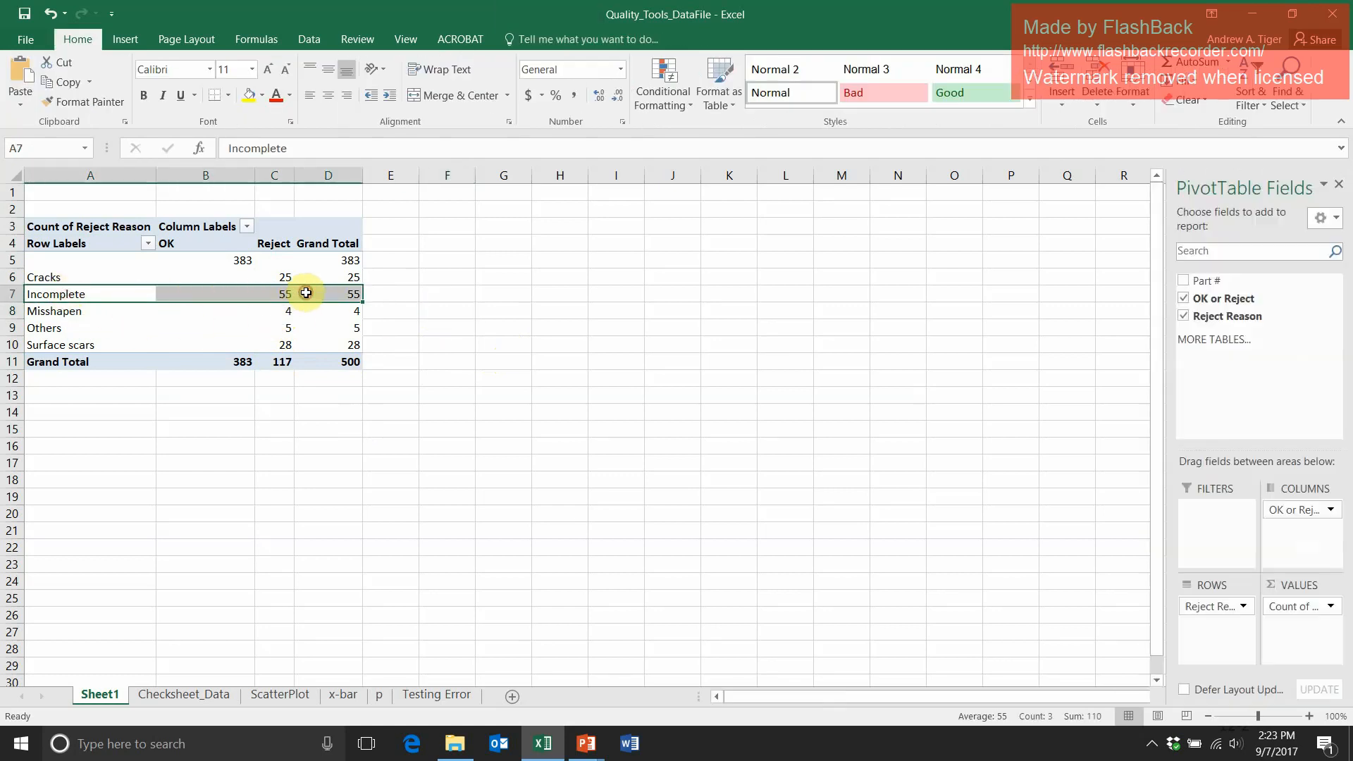
click(441, 305)
click(289, 300)
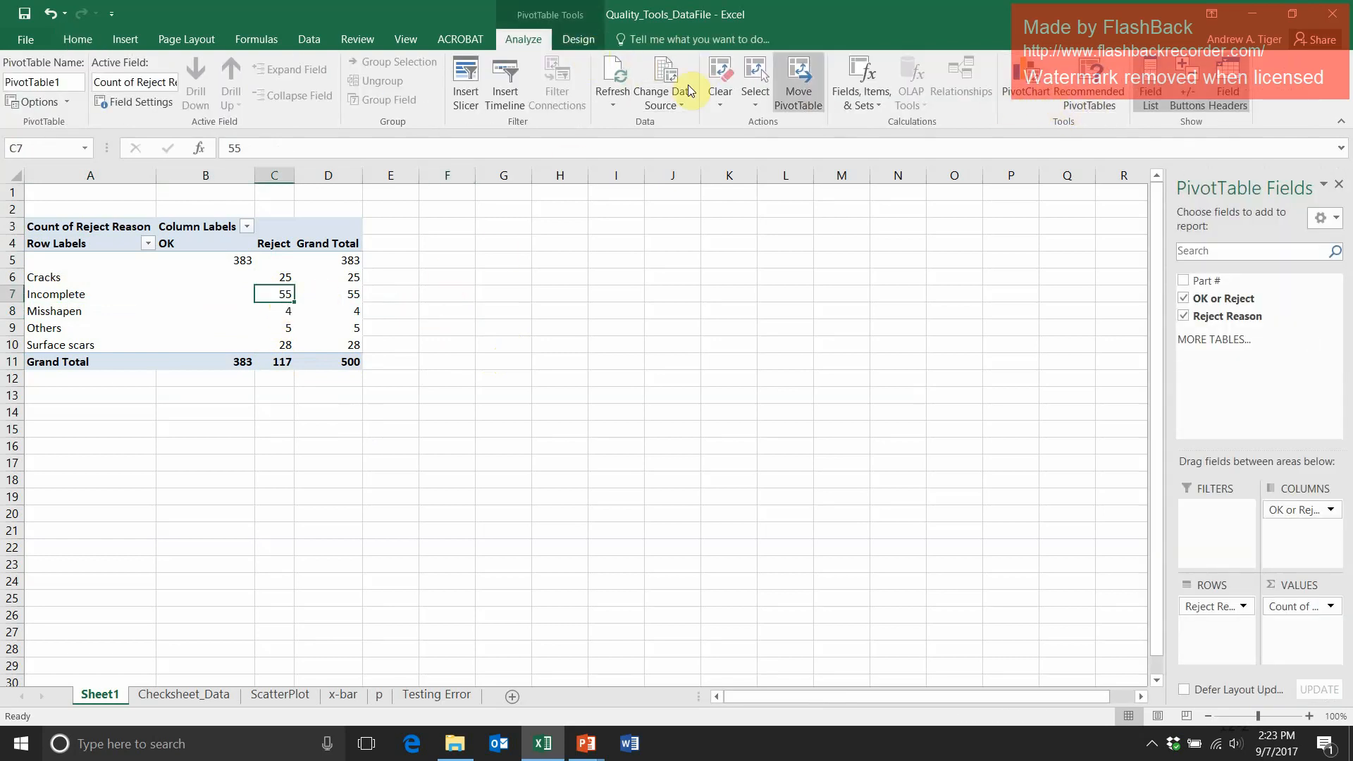
click(556, 227)
Insert a Clustered Column PivotChart from the PivotTable and move it up and further right of the table, near row 5.
drag(312, 285, 312, 289)
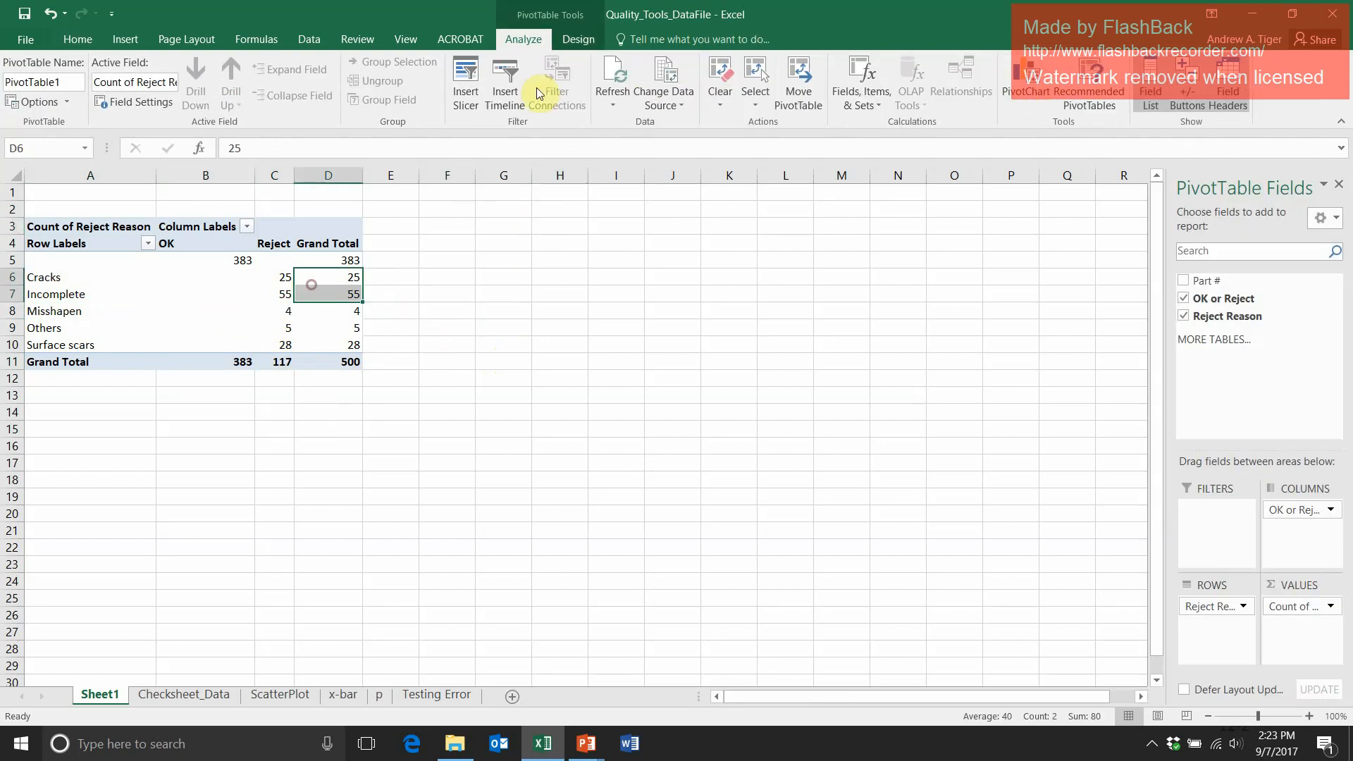
click(1033, 87)
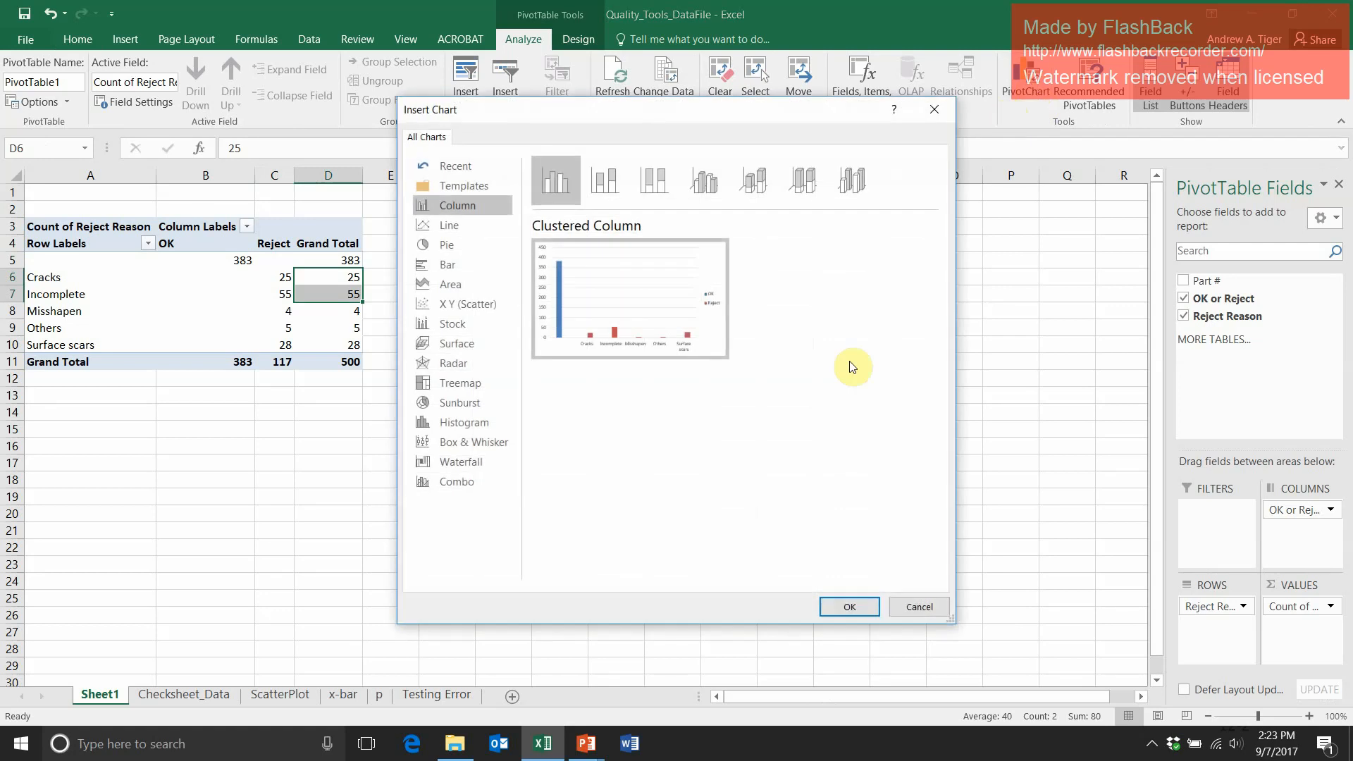
mouse_move(661, 337)
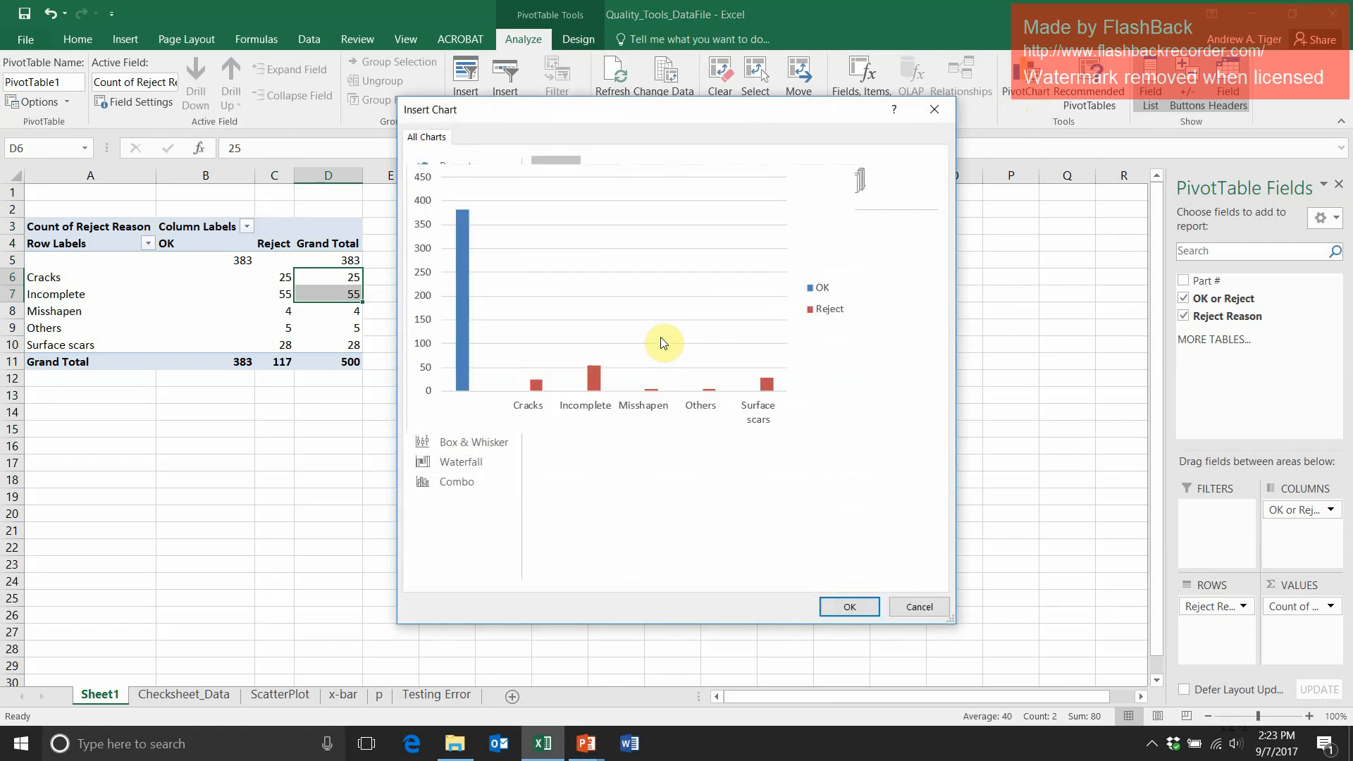
click(850, 608)
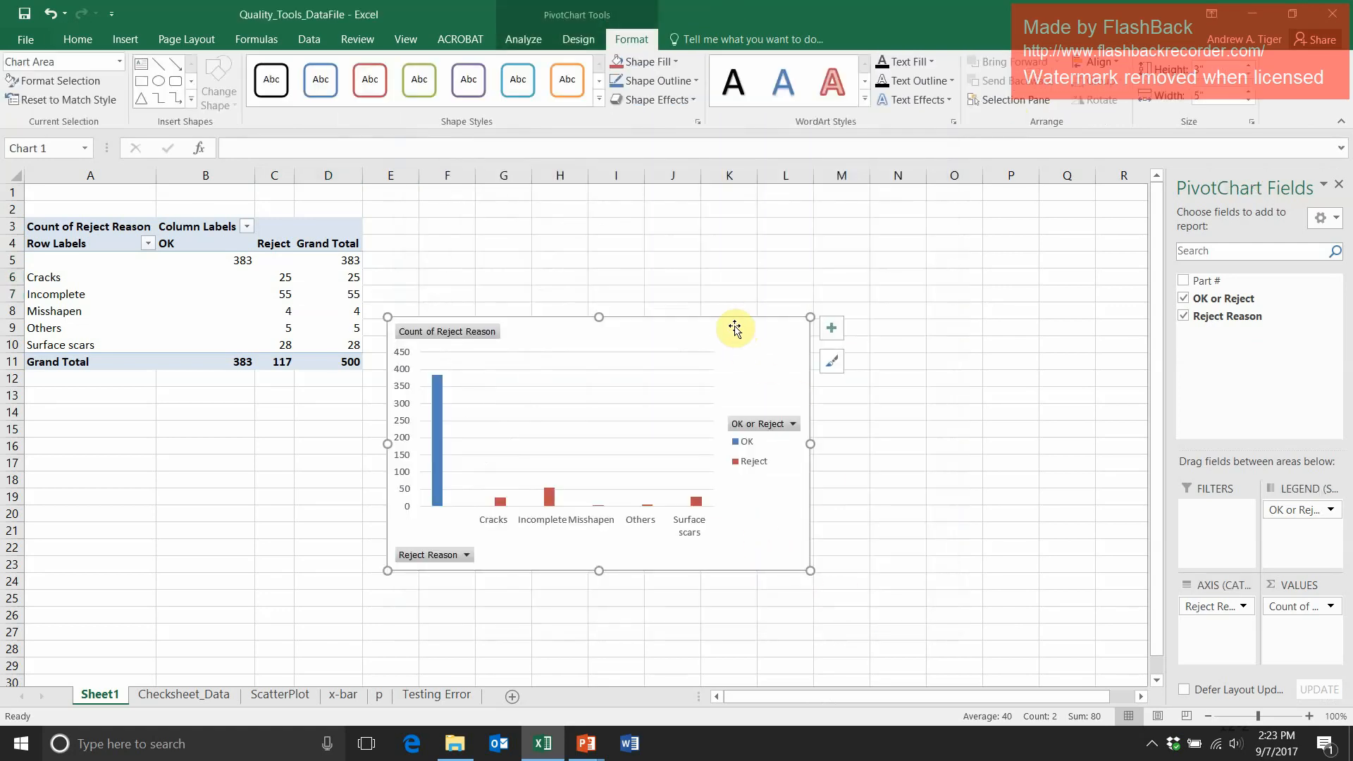
drag(737, 317, 811, 248)
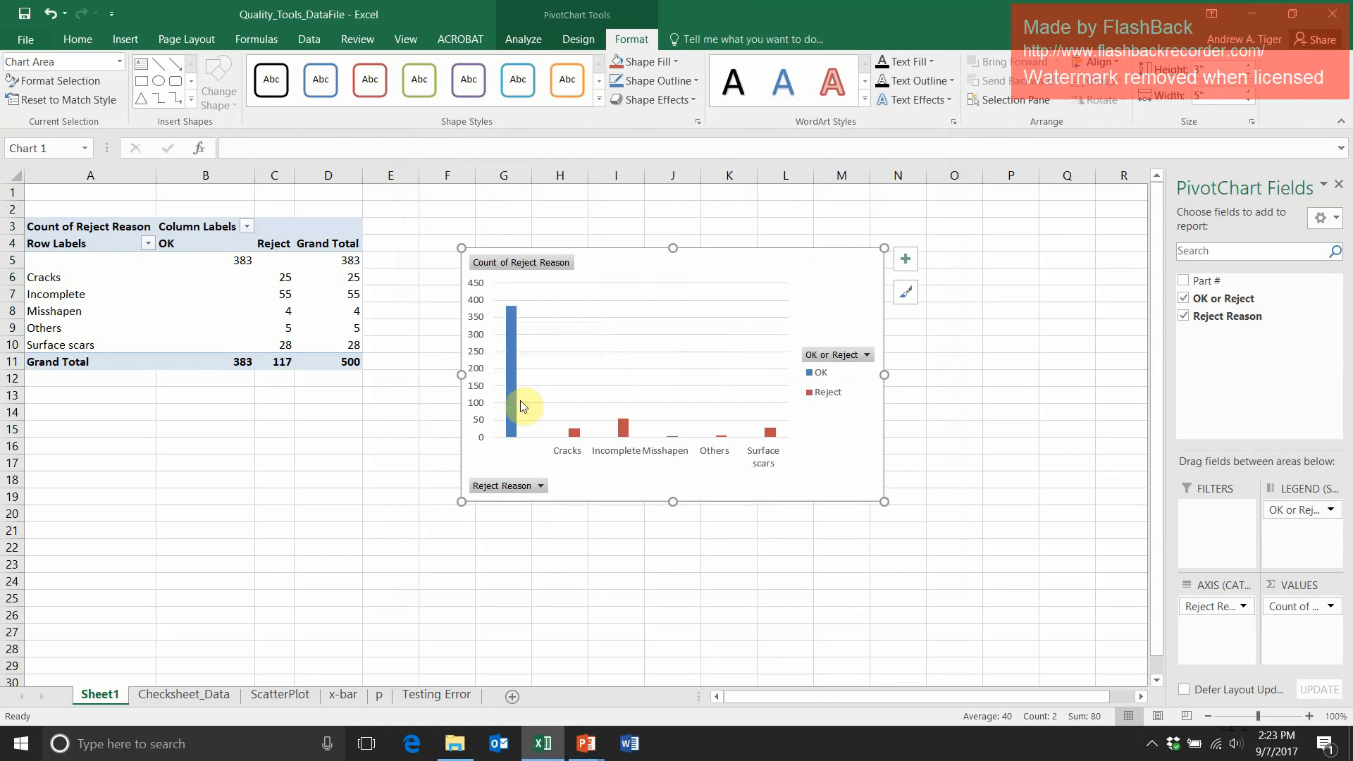
Filter the PivotChart's OK or Reject field to show only the Reject entries.
click(868, 355)
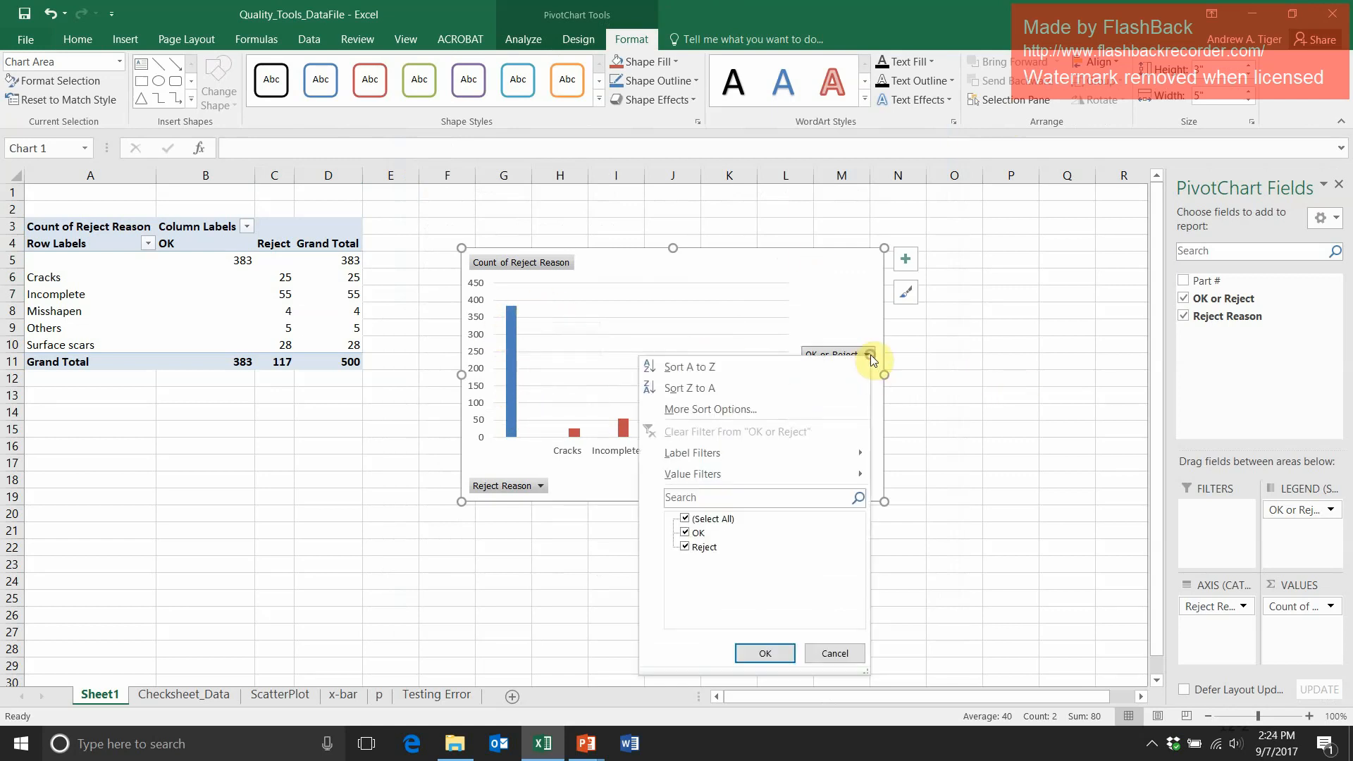
click(685, 520)
click(686, 547)
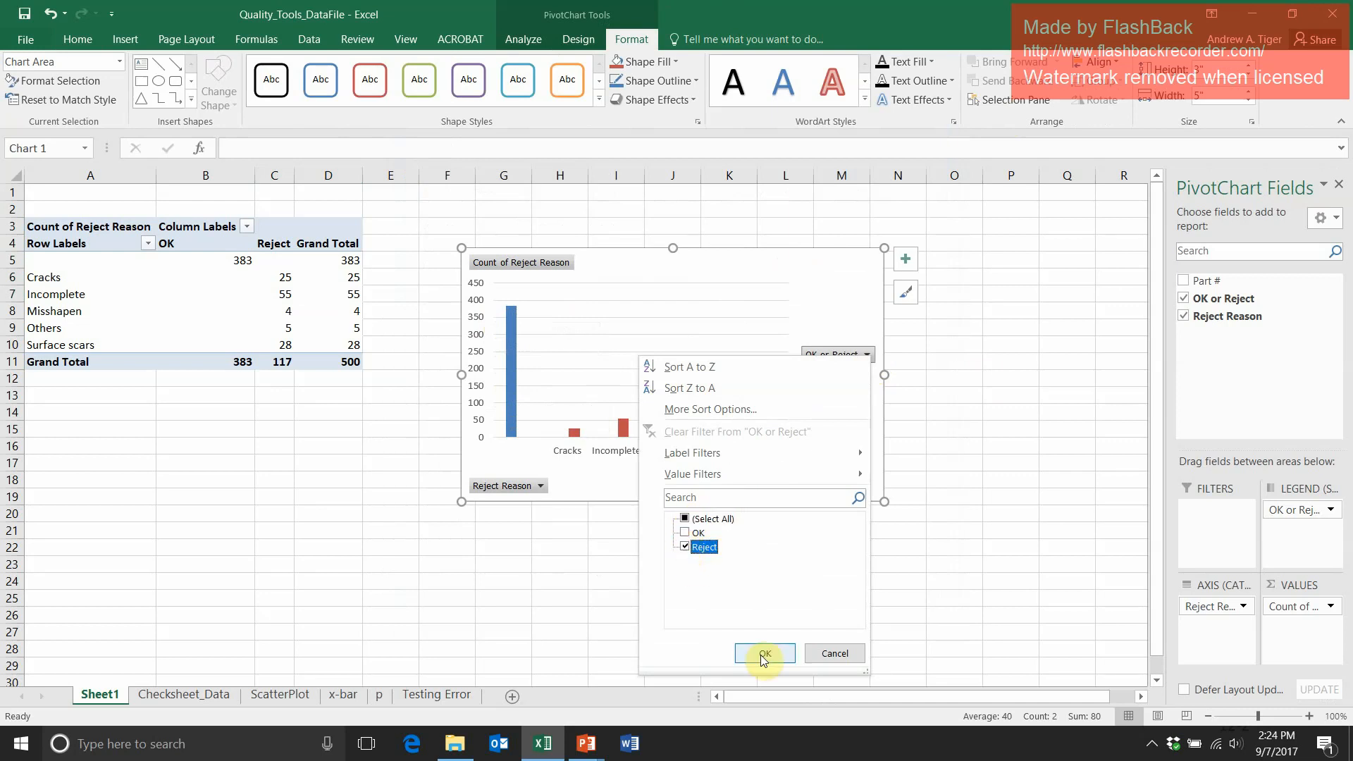
click(763, 654)
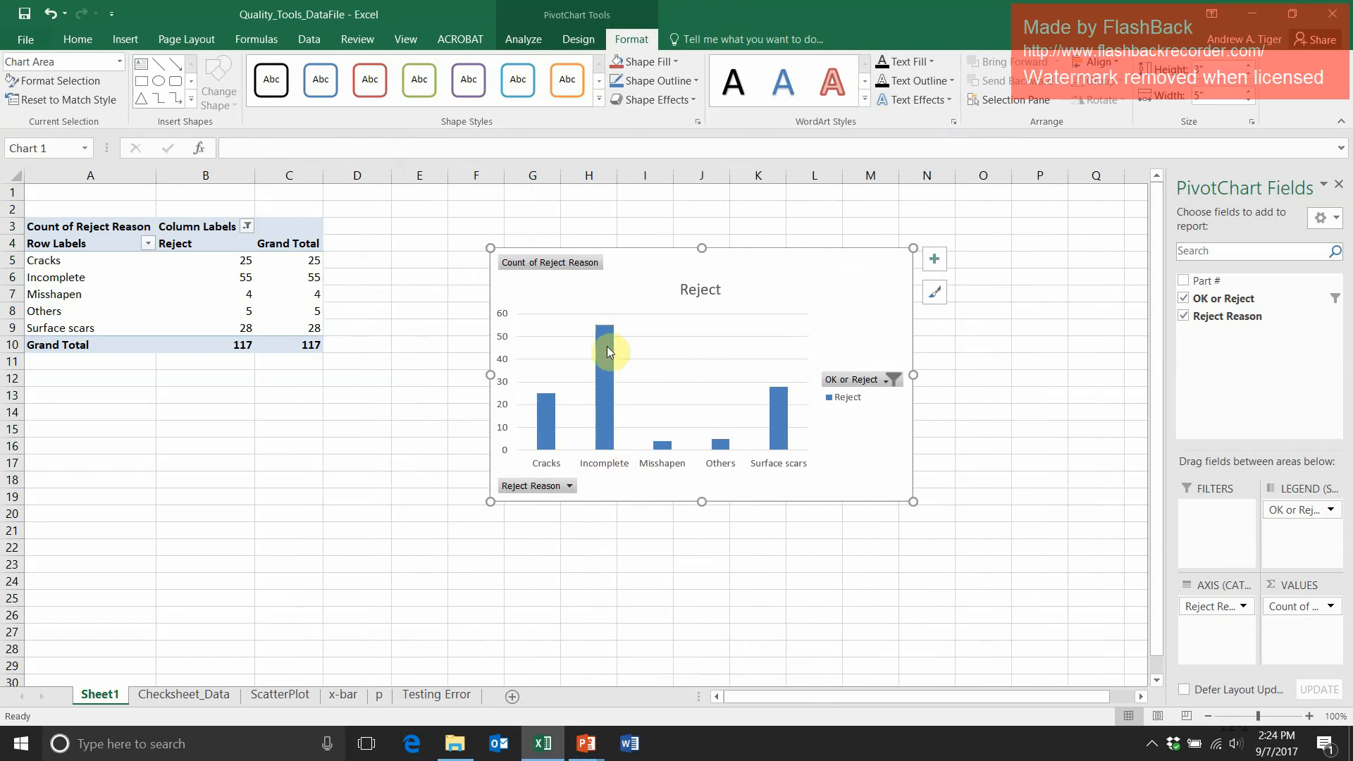
Sort the PivotTable's reject reasons by Reject count from largest to smallest, and check the Reject grand total.
mouse_move(600, 376)
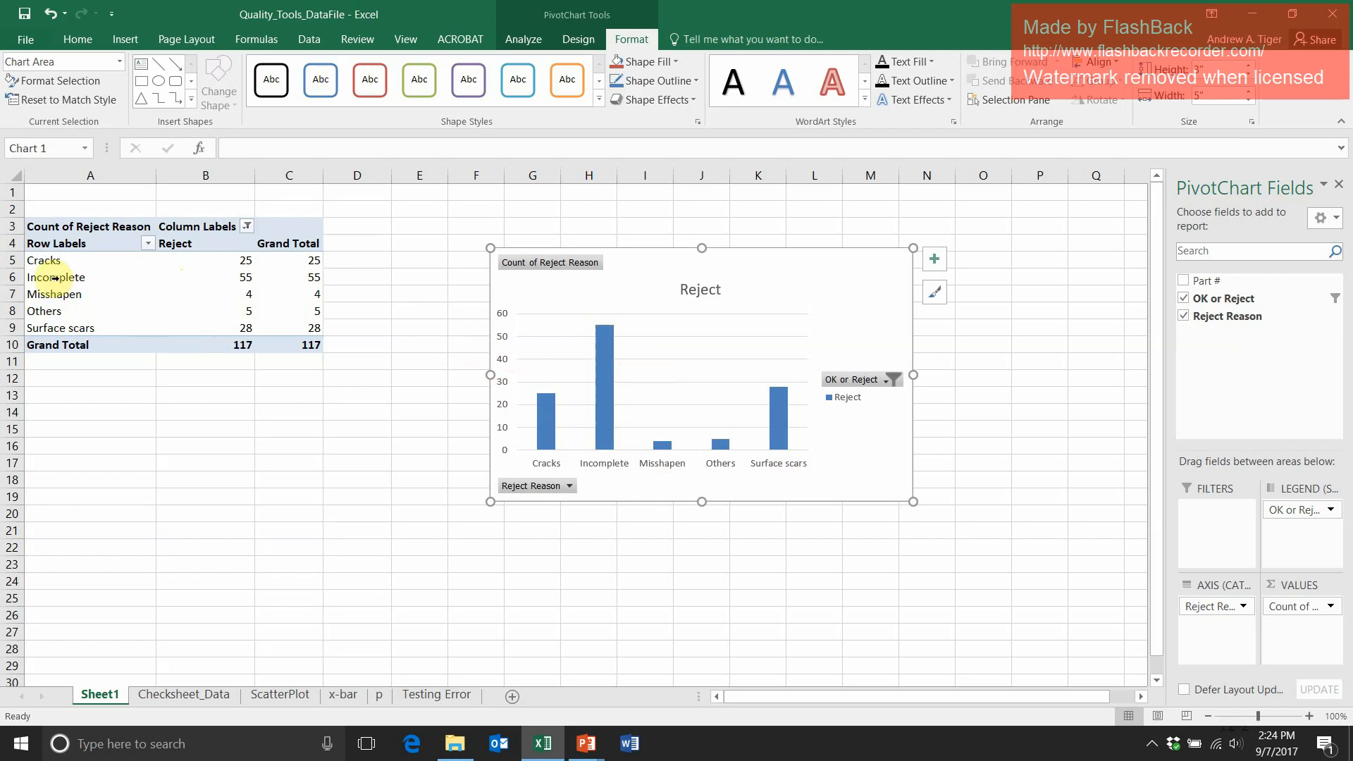
right_click(214, 280)
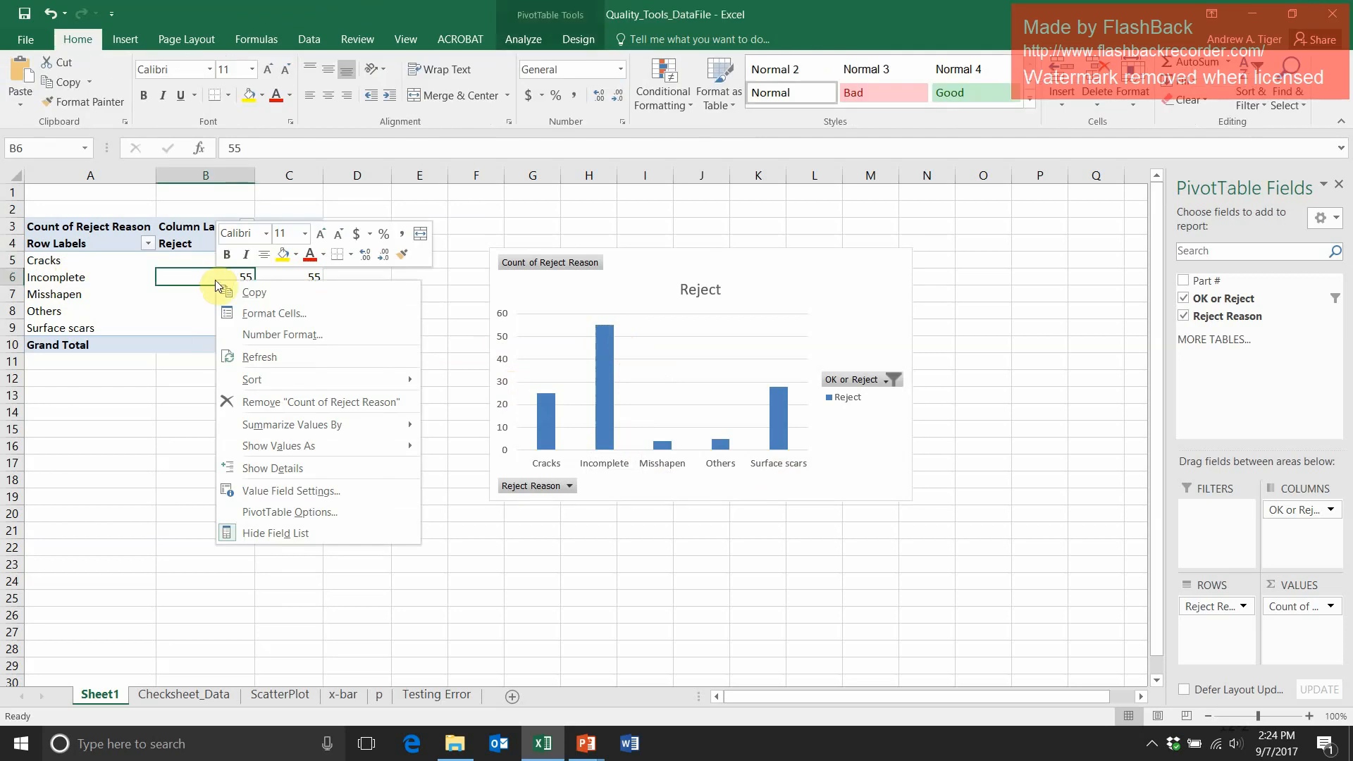
mouse_move(238, 384)
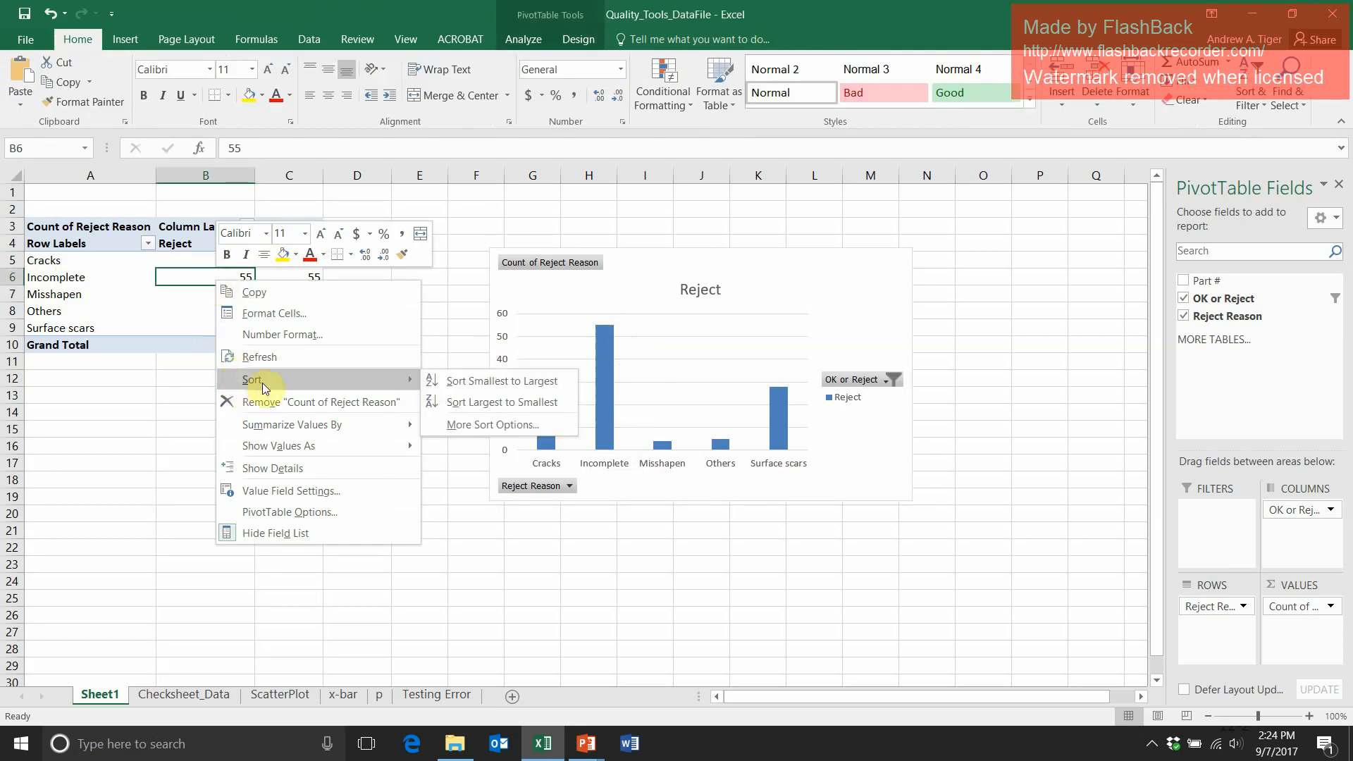
click(457, 403)
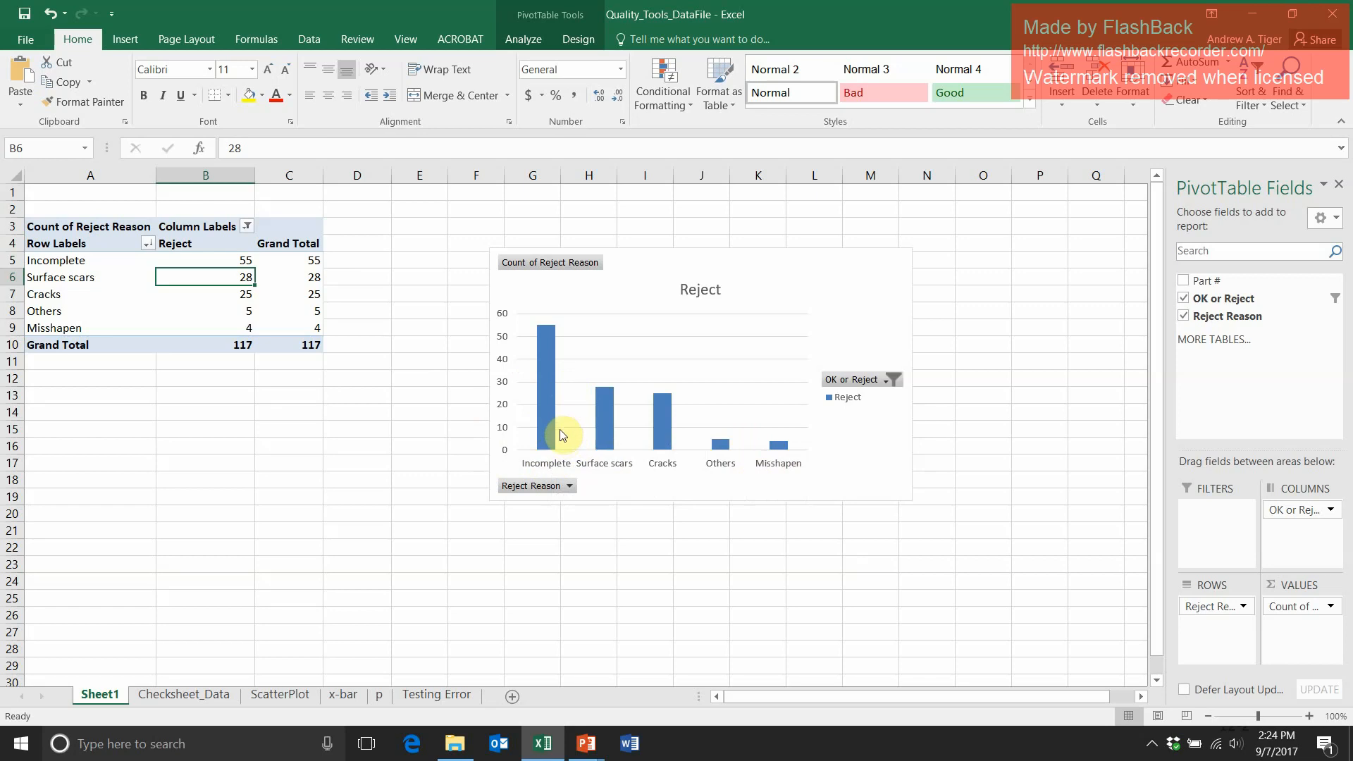
click(219, 344)
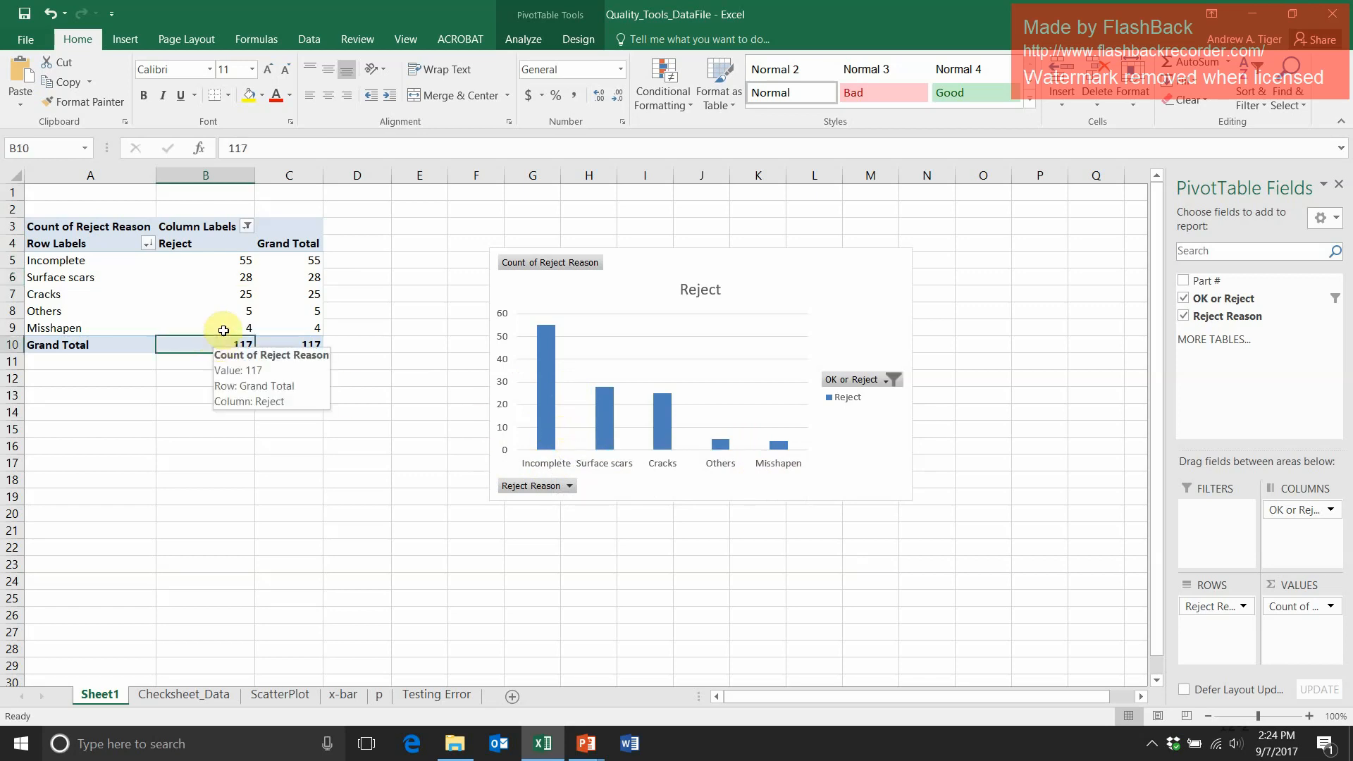
Examine the PivotTable's Reject counts for Incomplete and Surface scars and the reason labels from Incomplete to Misshapen.
drag(226, 260, 219, 284)
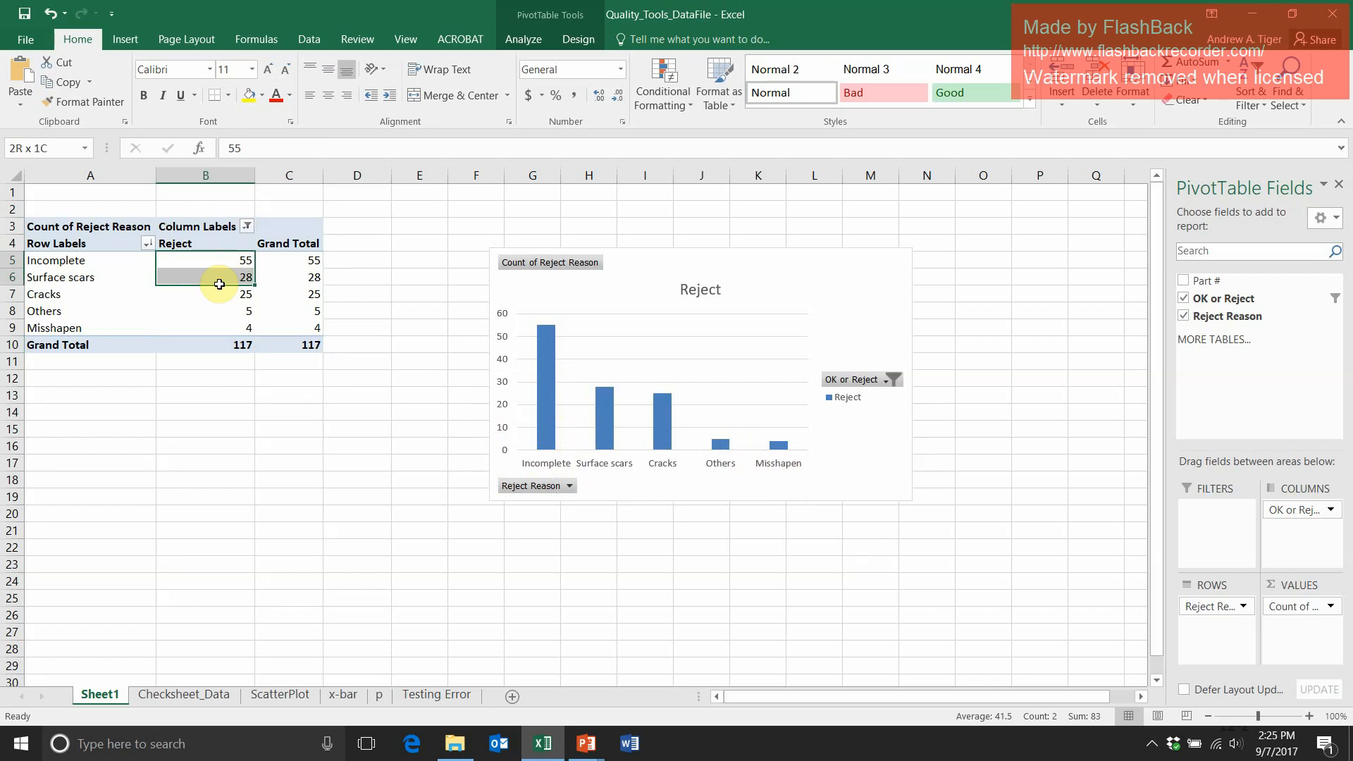
click(219, 261)
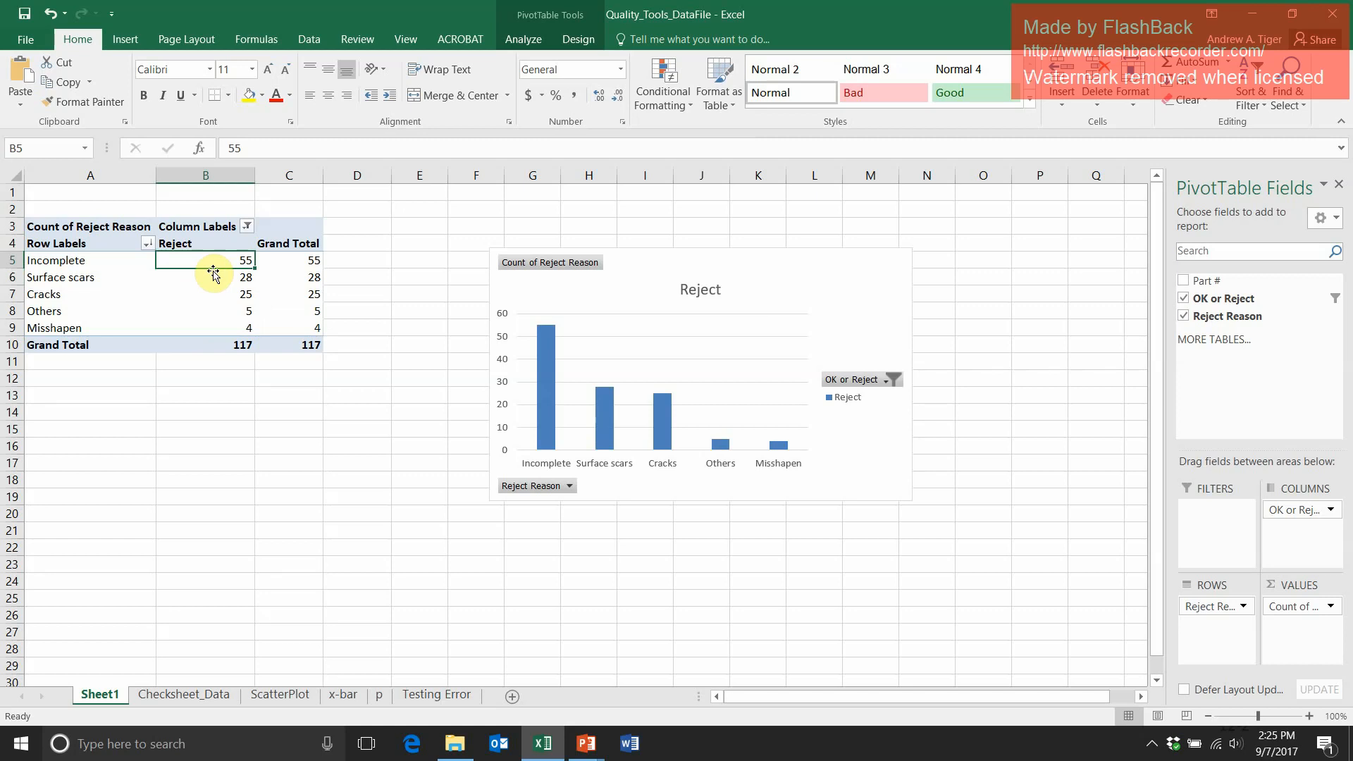
click(73, 265)
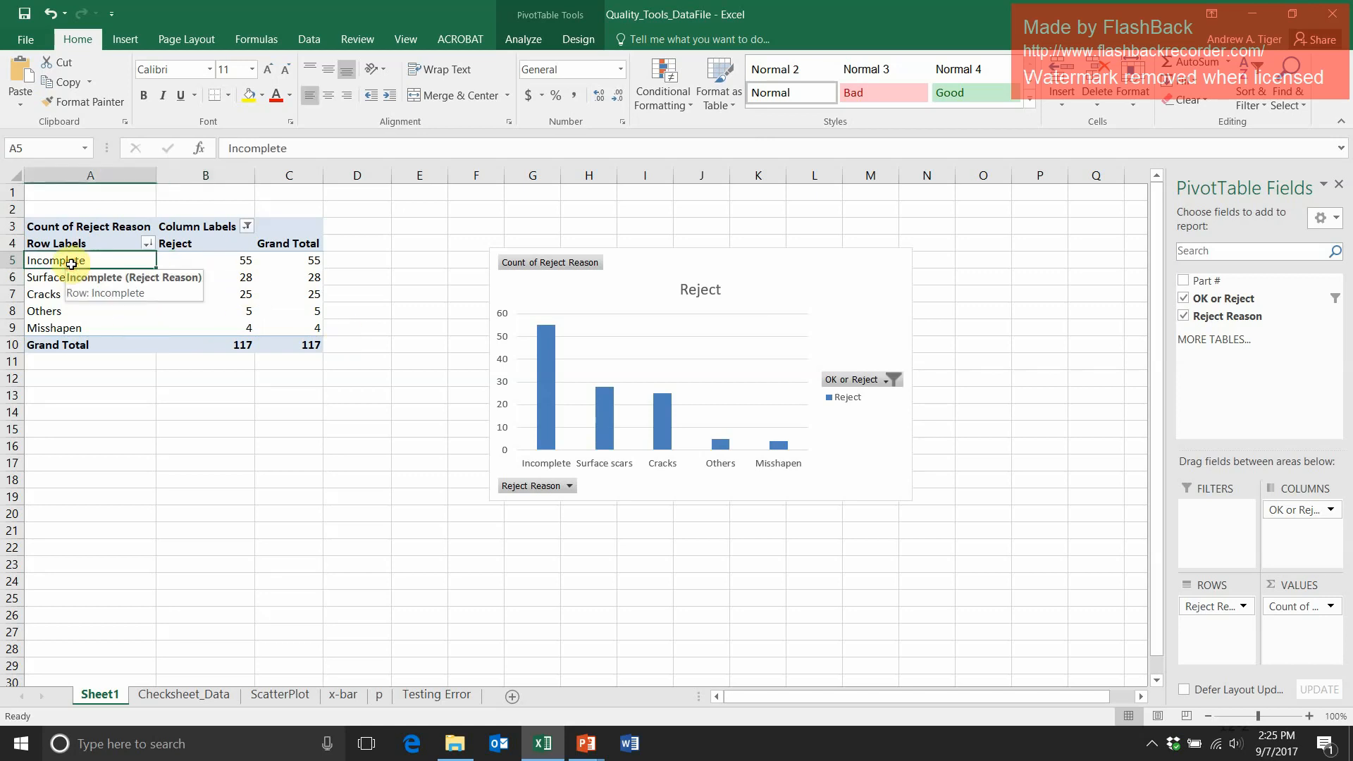
click(61, 326)
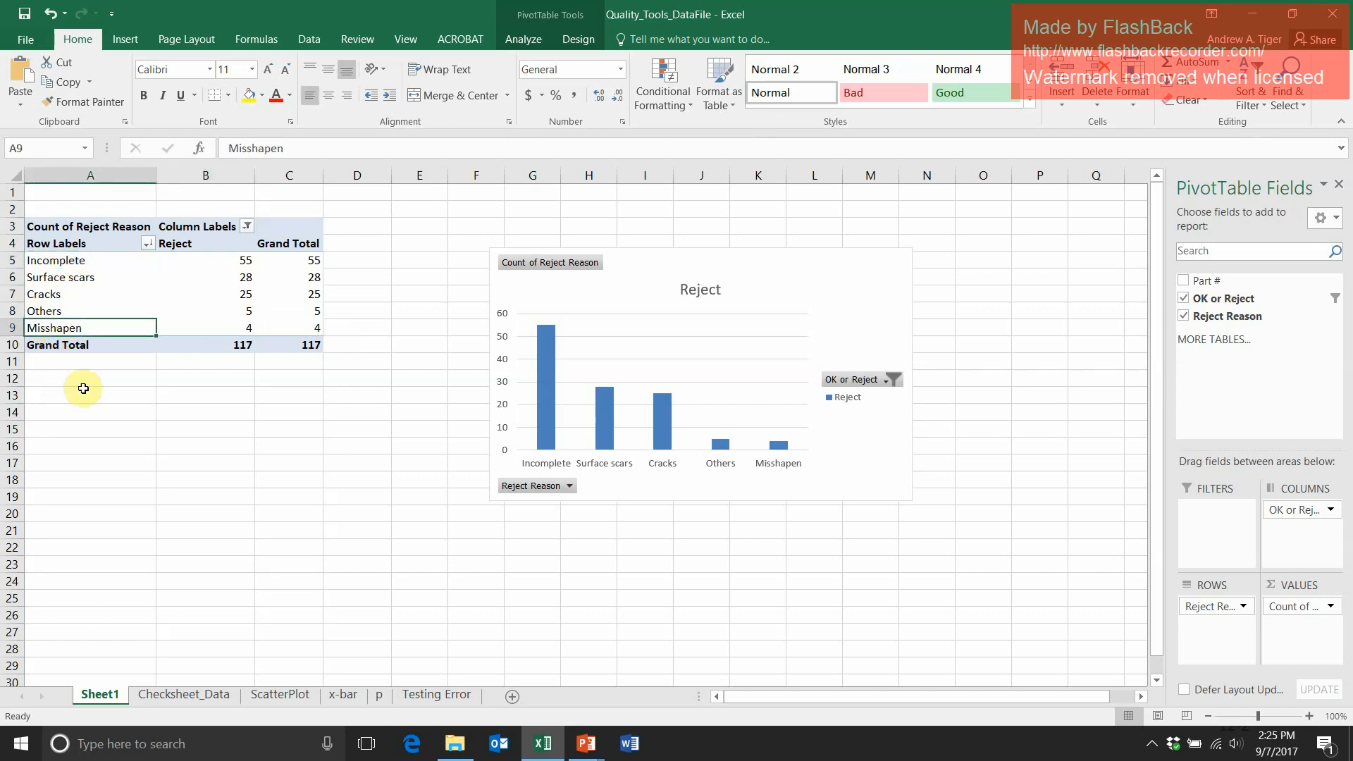
Review the part numbers on the Checksheet_Data sheet, then return to the PivotTable on Sheet1.
click(199, 696)
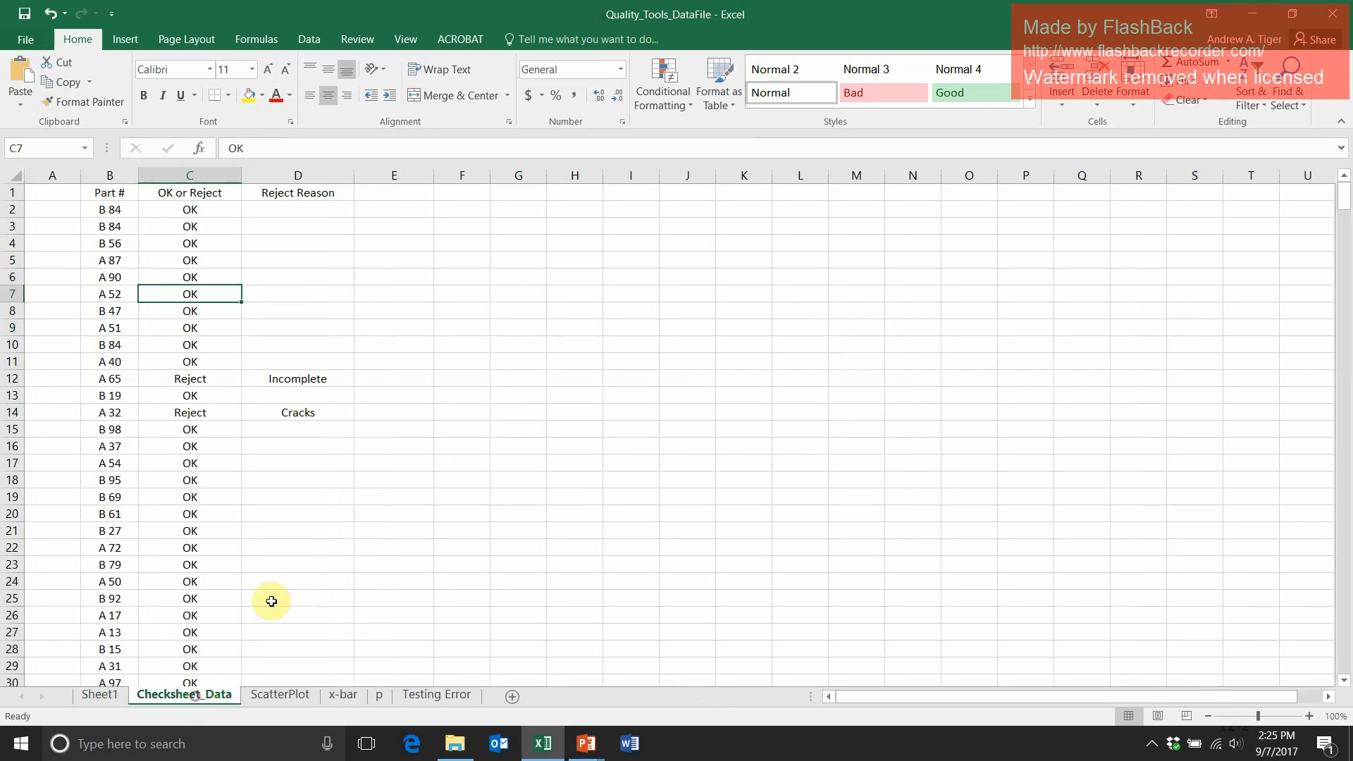
click(118, 211)
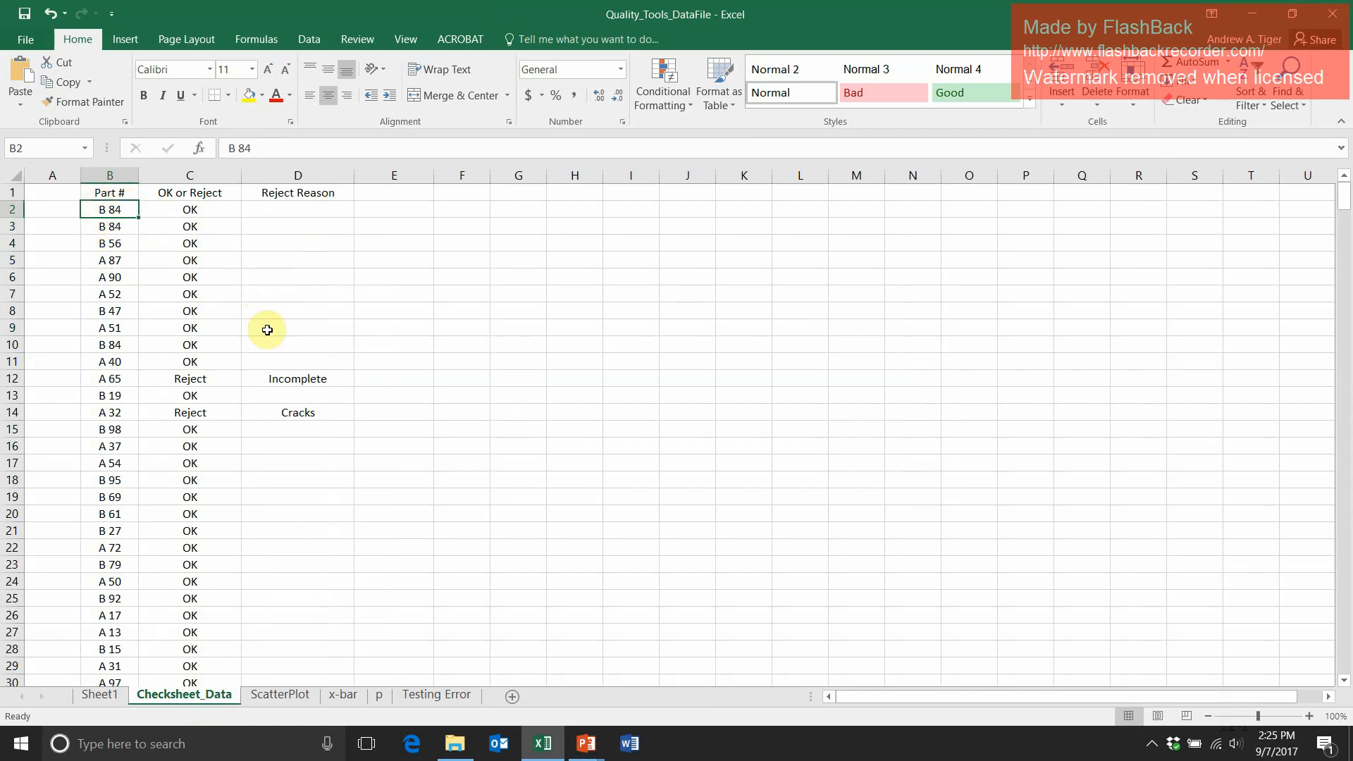
click(99, 695)
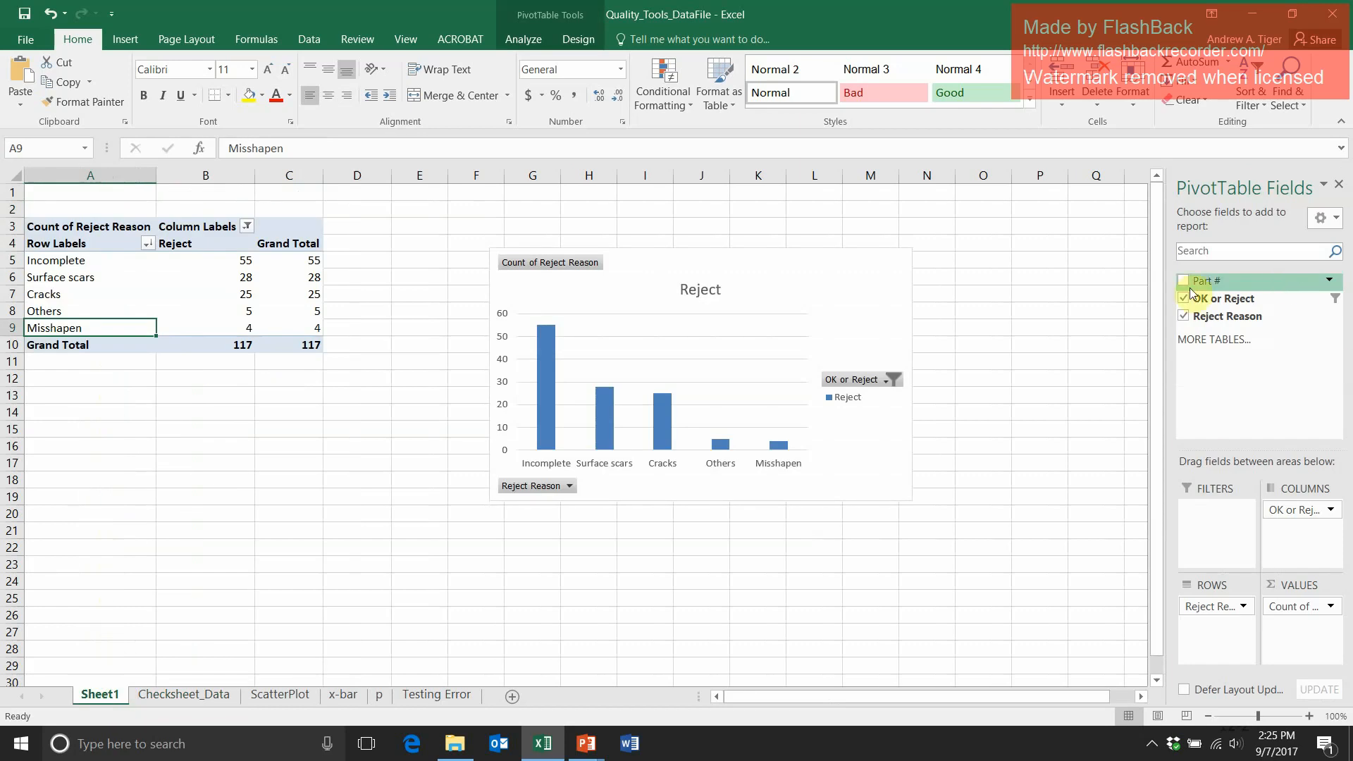
Rearrange the PivotTable with Part # in the rows and Reject Reason in the columns, replacing OK or Reject.
drag(1196, 282, 1315, 507)
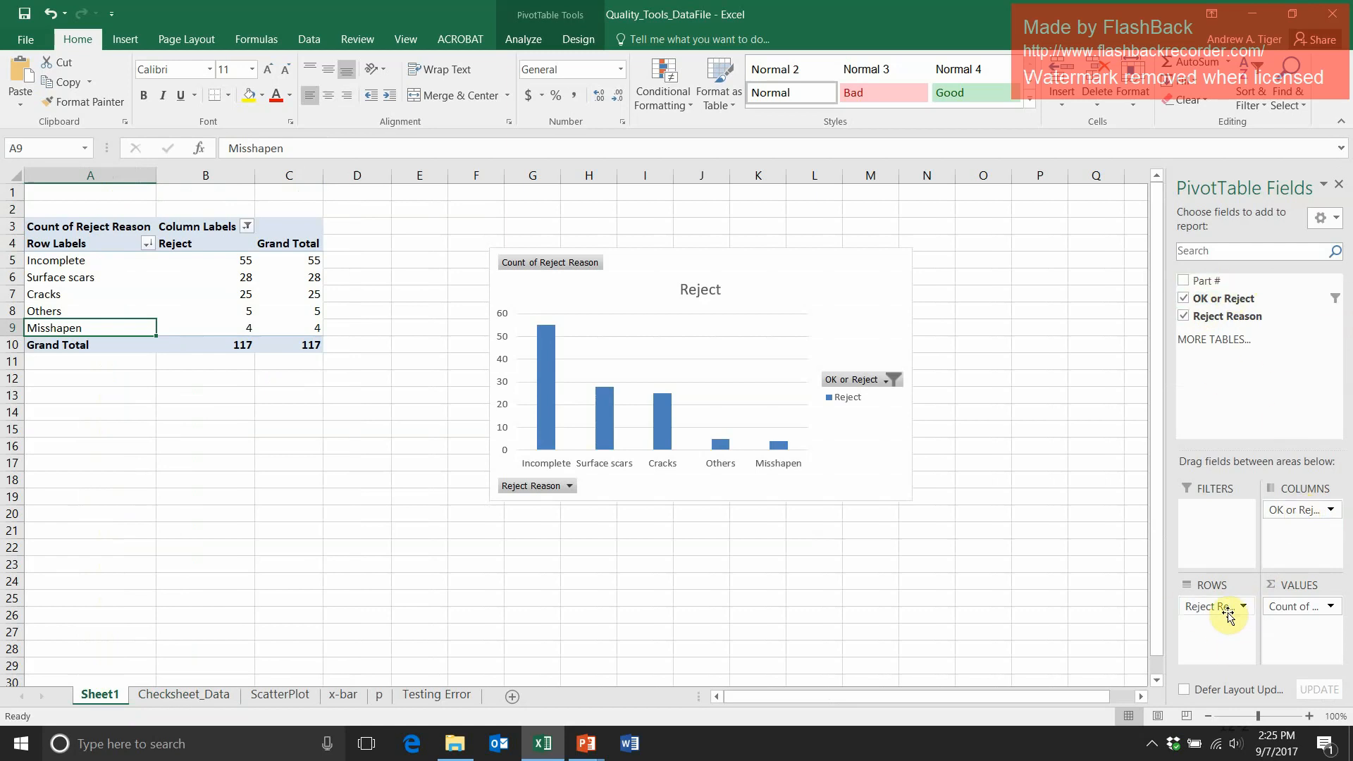
drag(1224, 606, 1113, 573)
drag(1229, 282, 1194, 607)
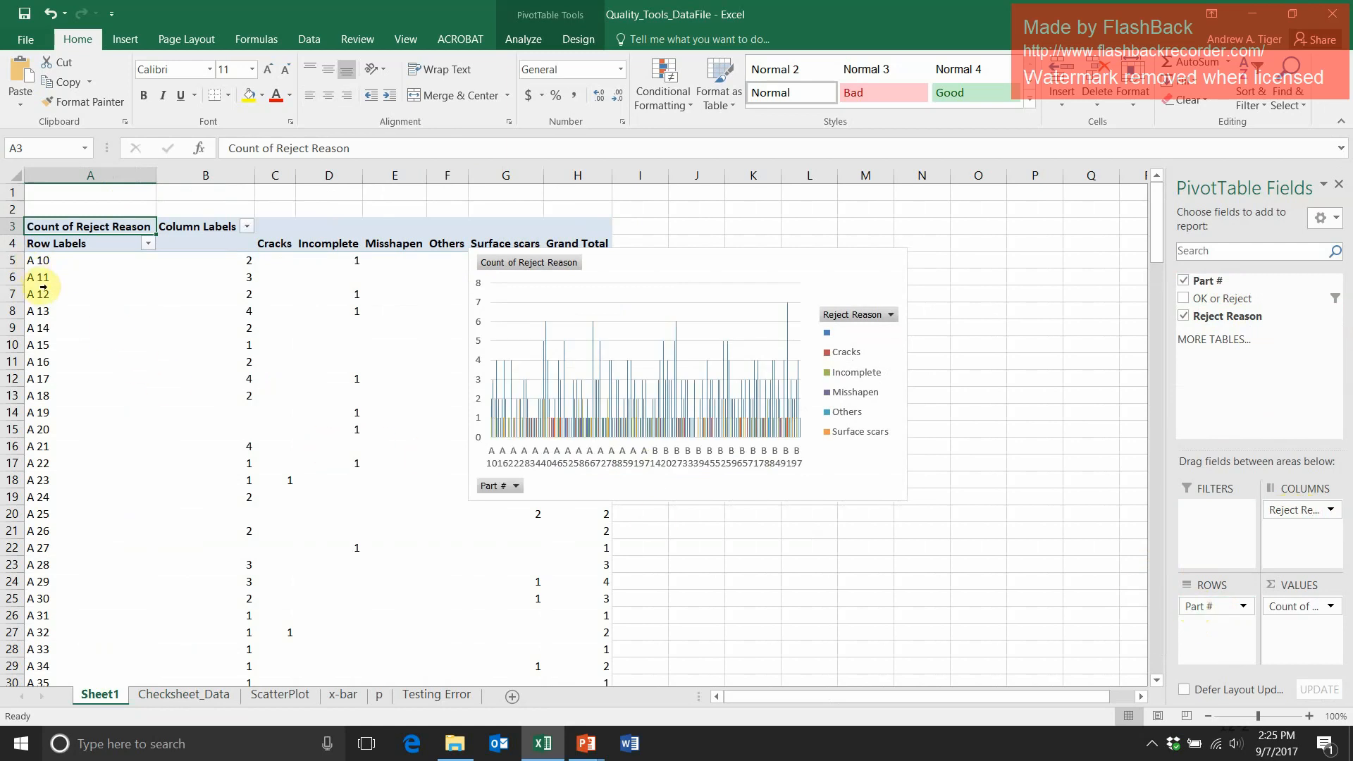
drag(1156, 211, 1157, 129)
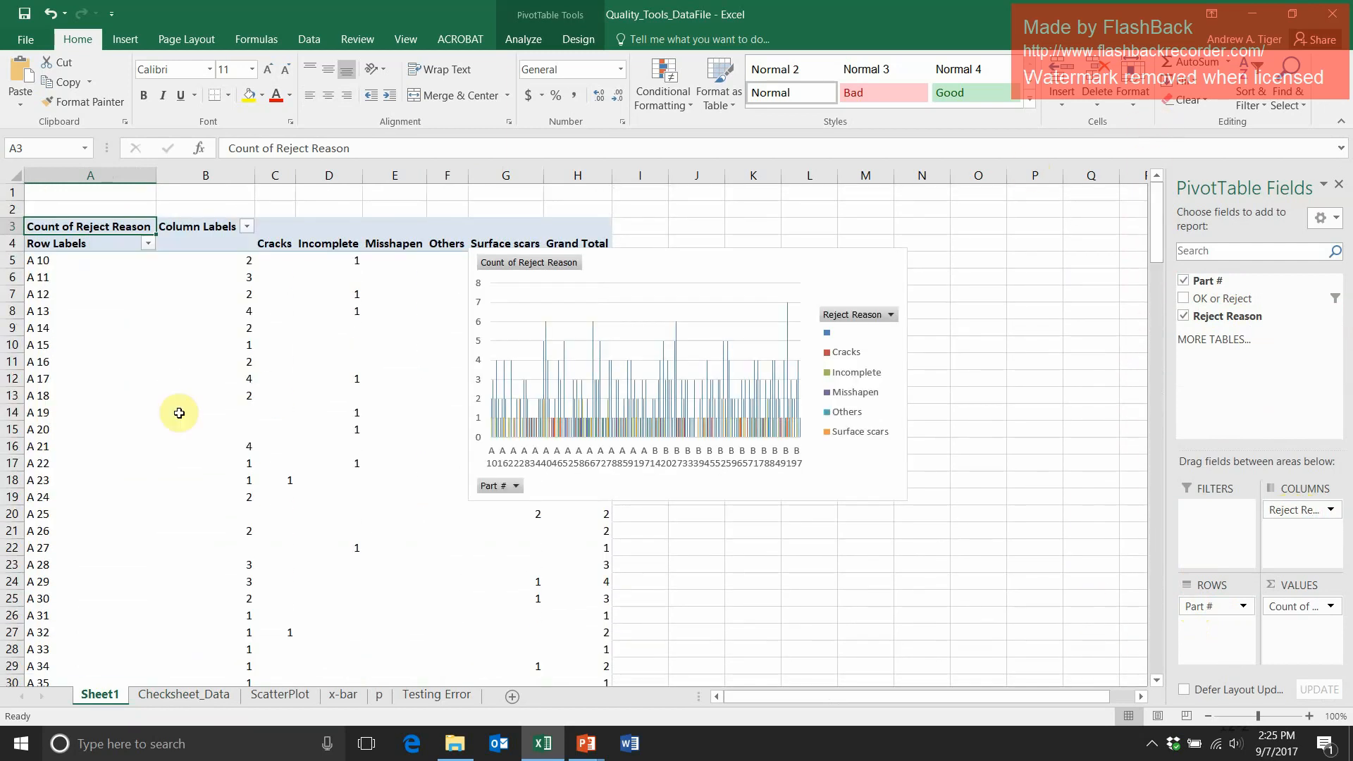
Try to group the part numbers in the PivotTable's row labels.
right_click(44, 419)
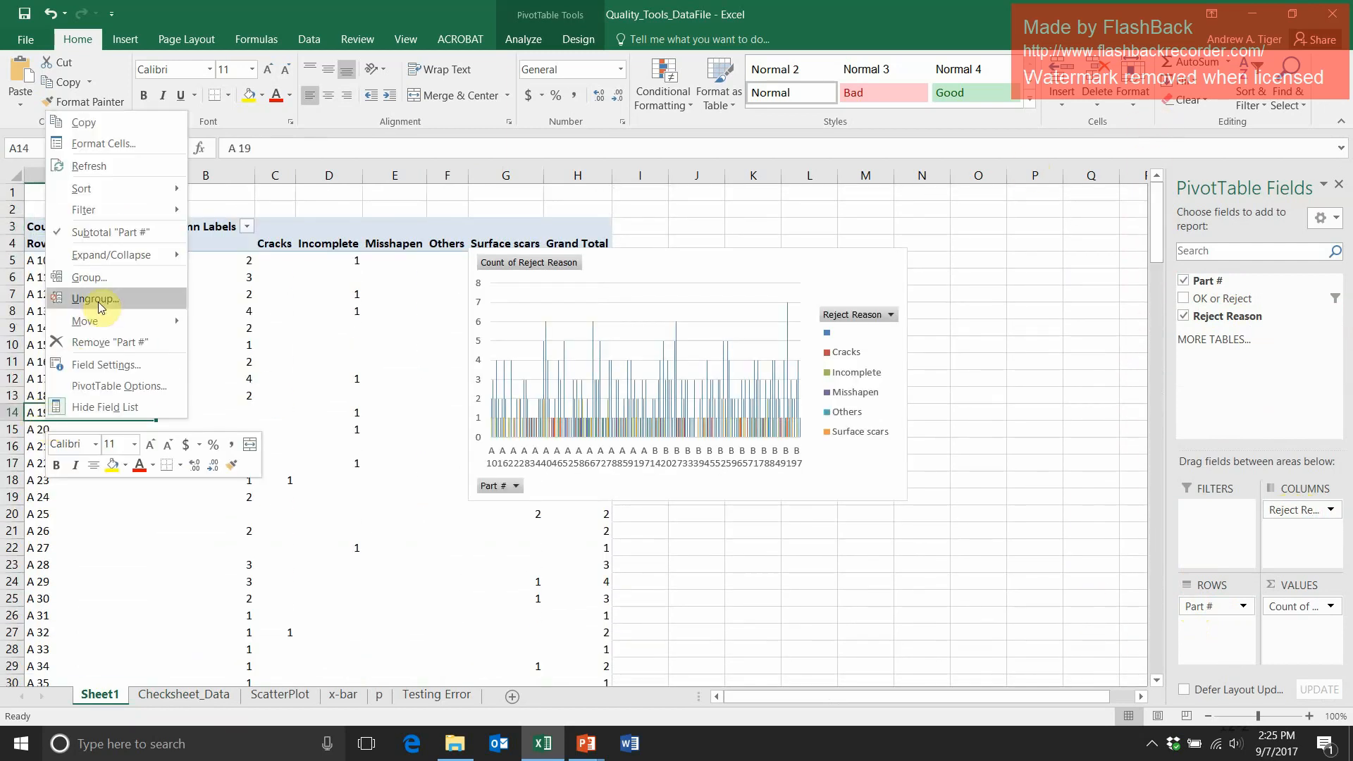
click(106, 277)
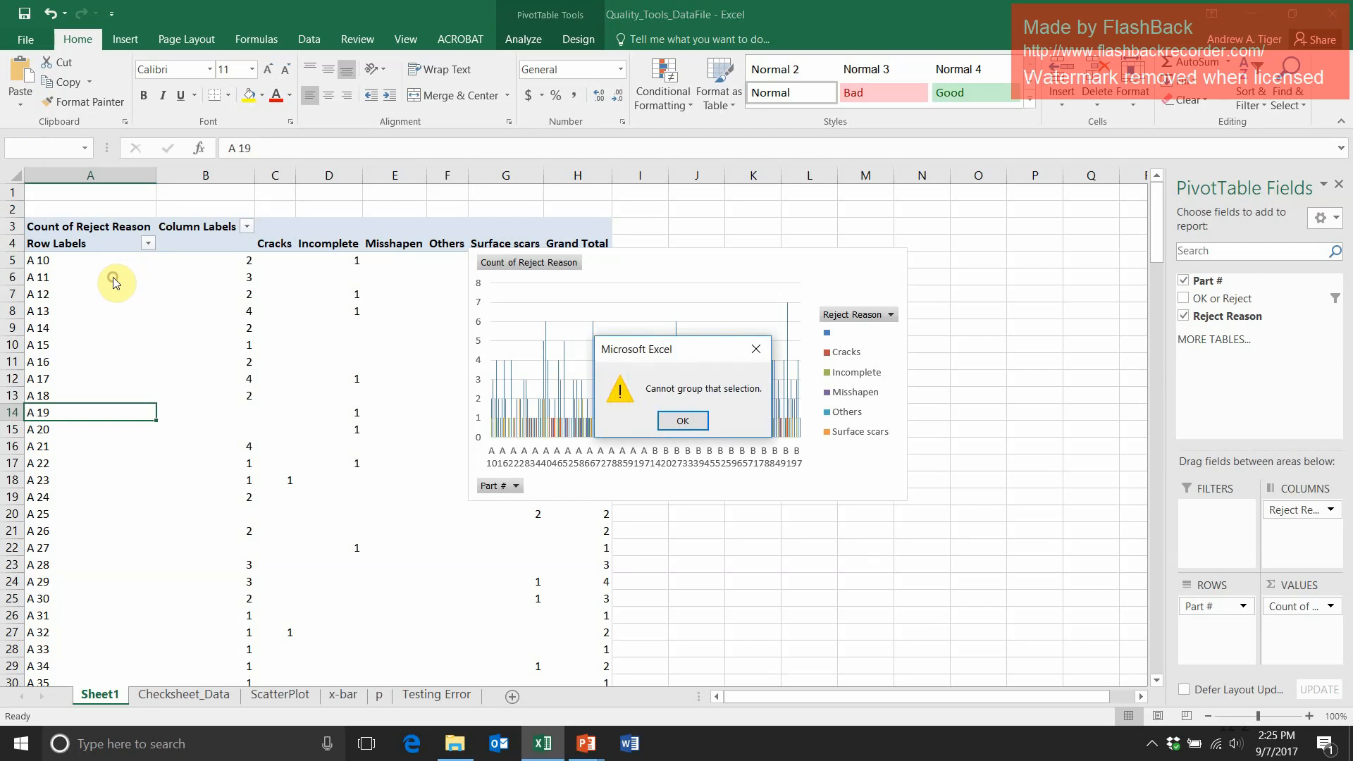
click(682, 421)
click(1005, 344)
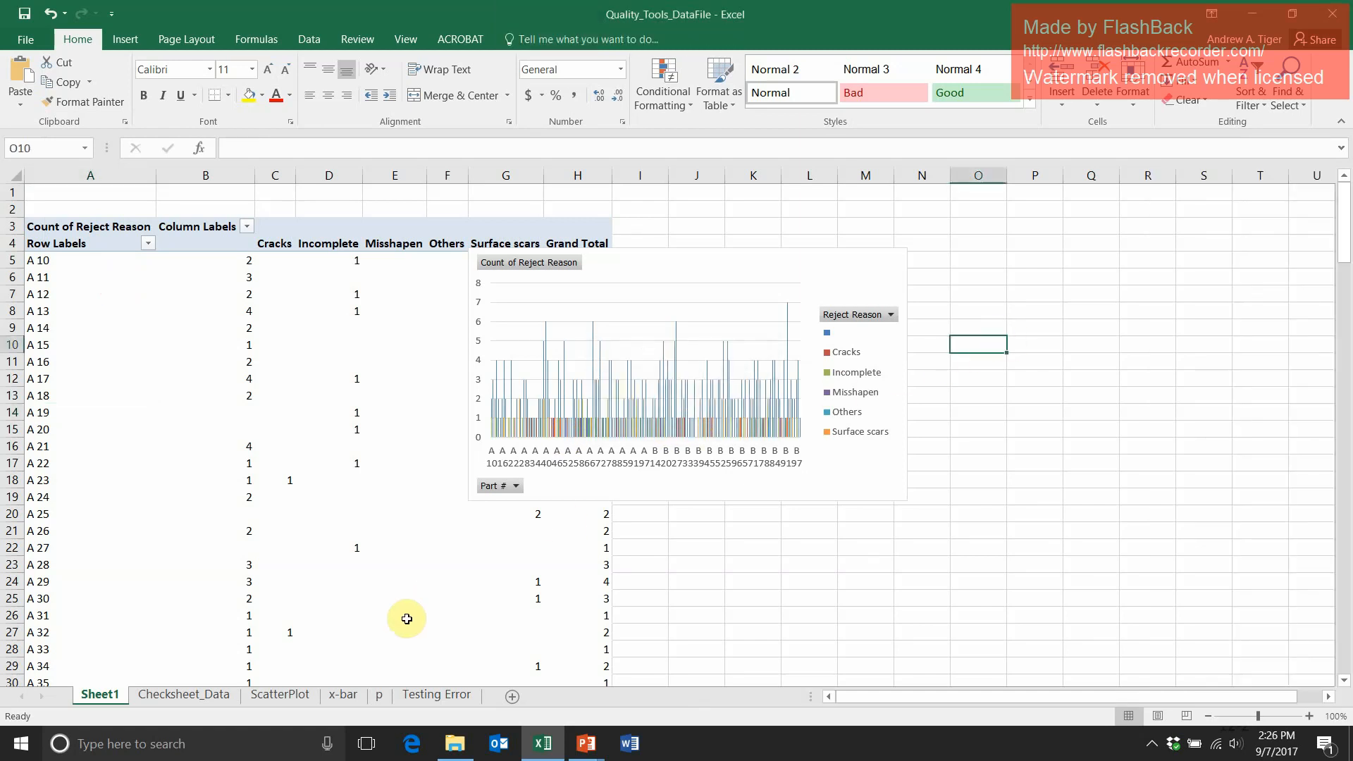
Delete Sheet1 with its PivotTable and PivotChart from the workbook.
right_click(99, 696)
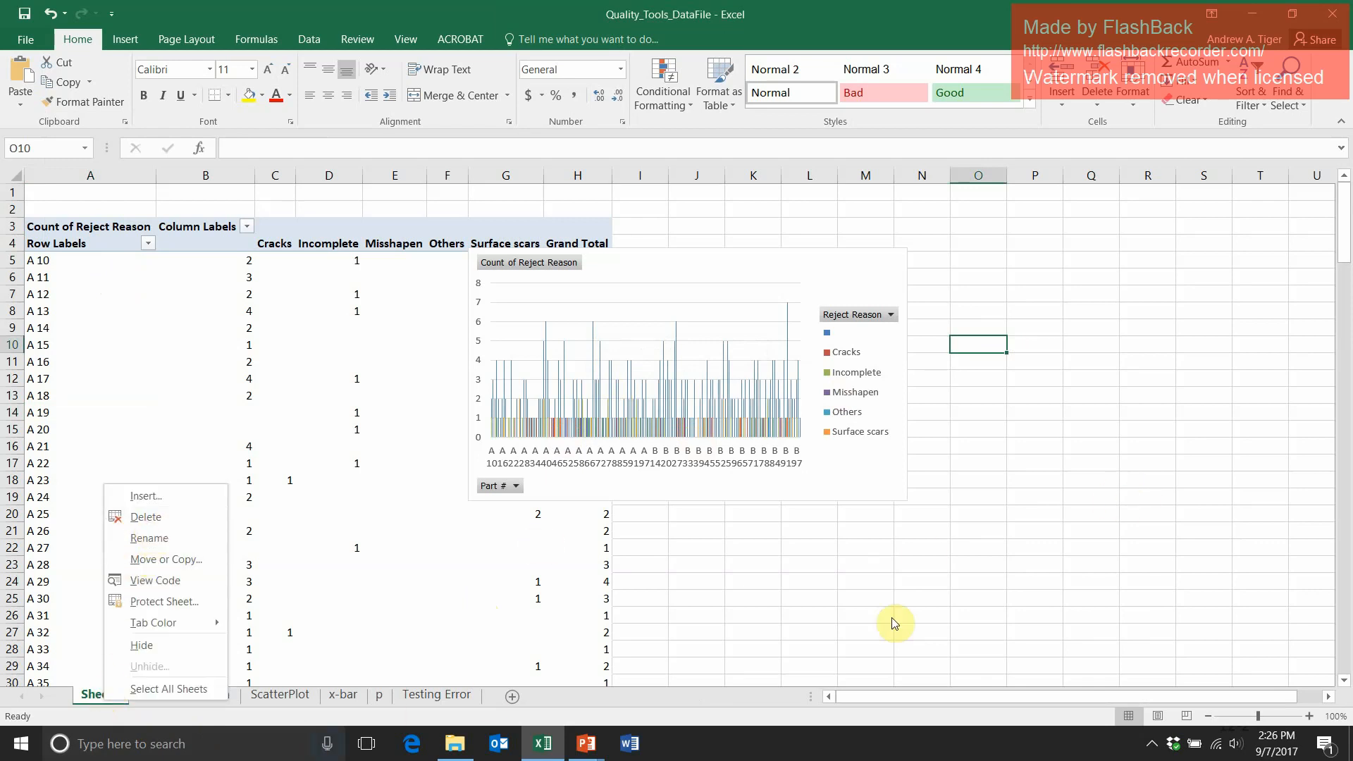
click(868, 606)
right_click(99, 696)
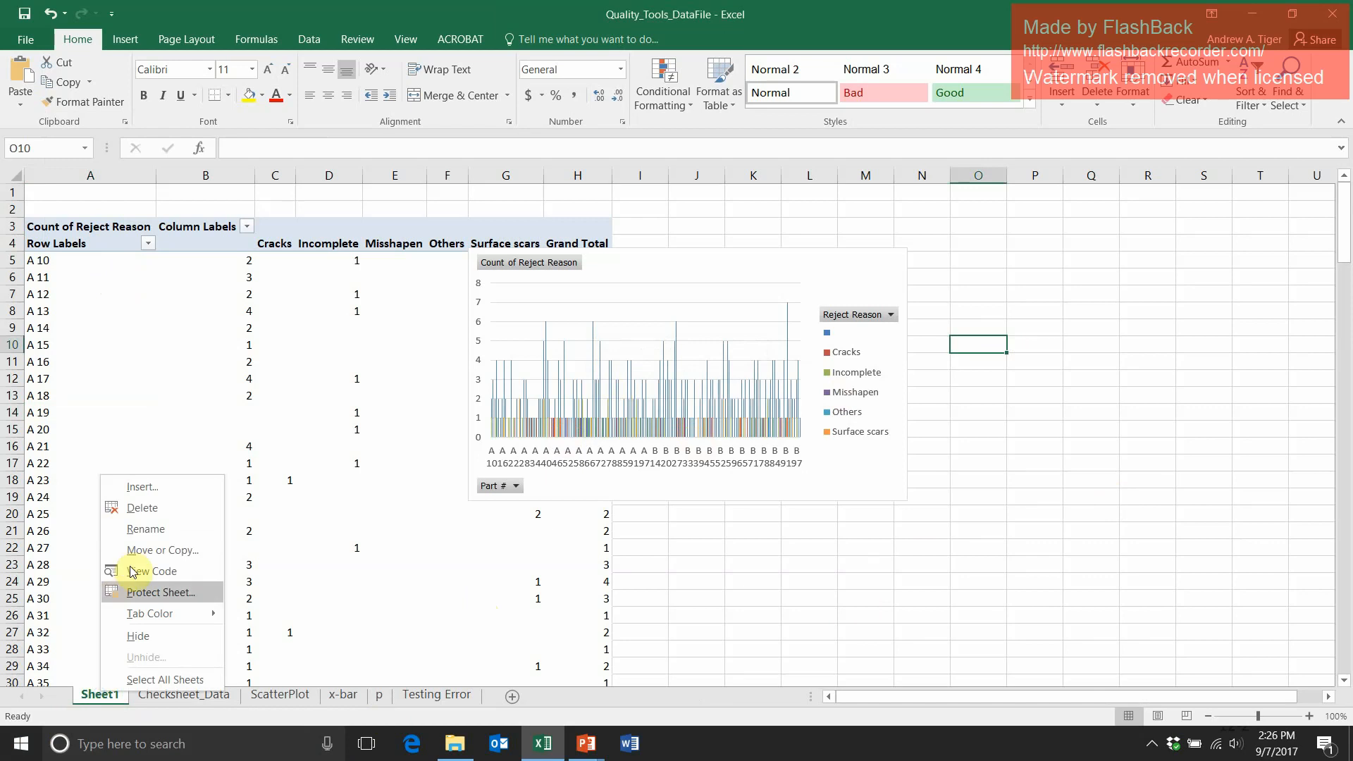
click(150, 514)
click(641, 420)
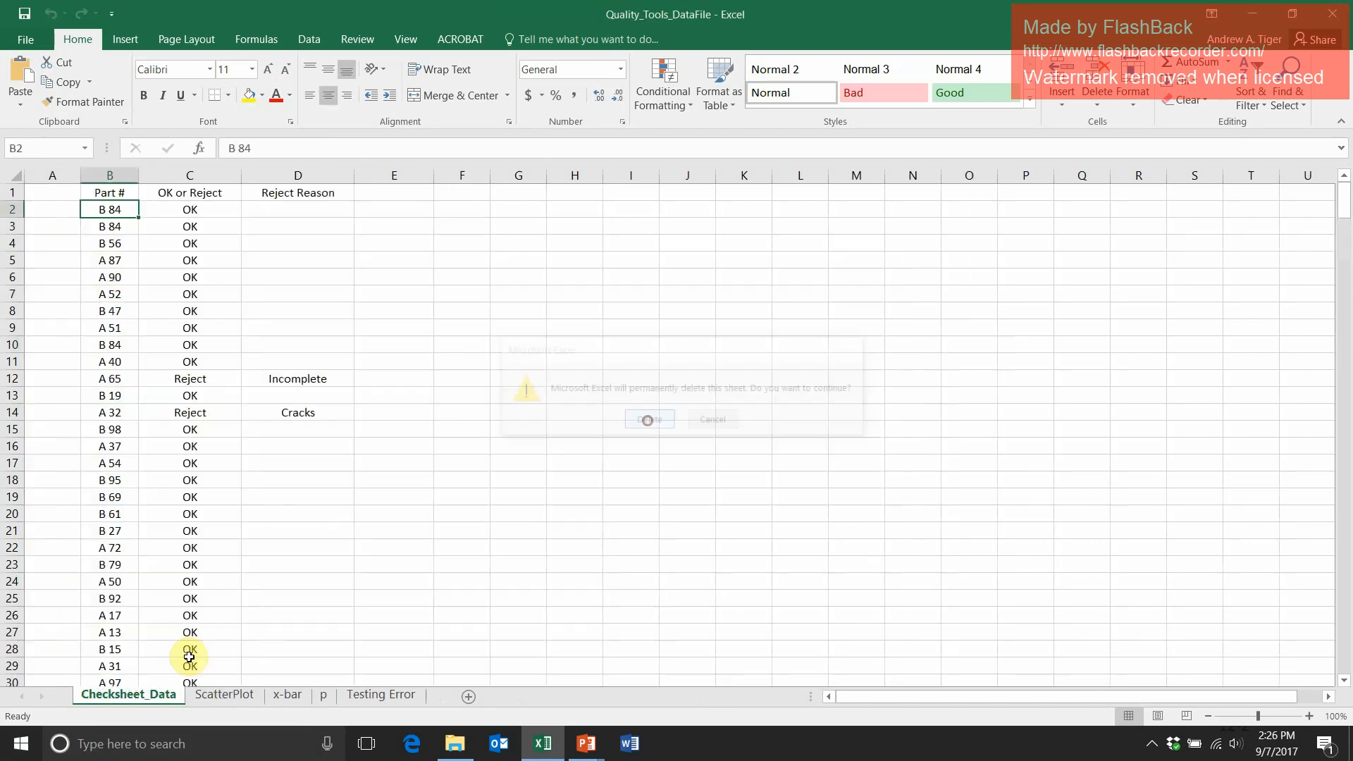
Add the heading Location in cell E1 of Checksheet_Data, beside the Reject Reason column.
click(390, 195)
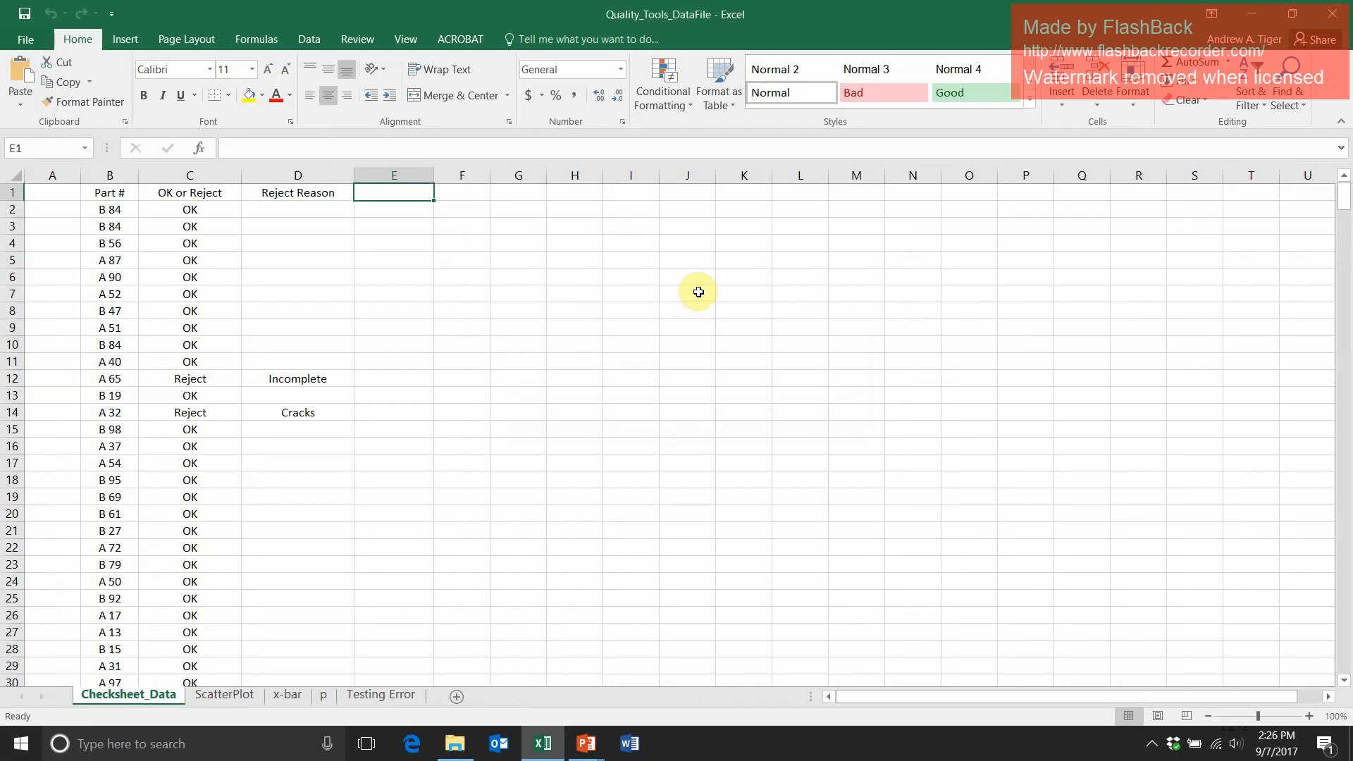
text(Location)
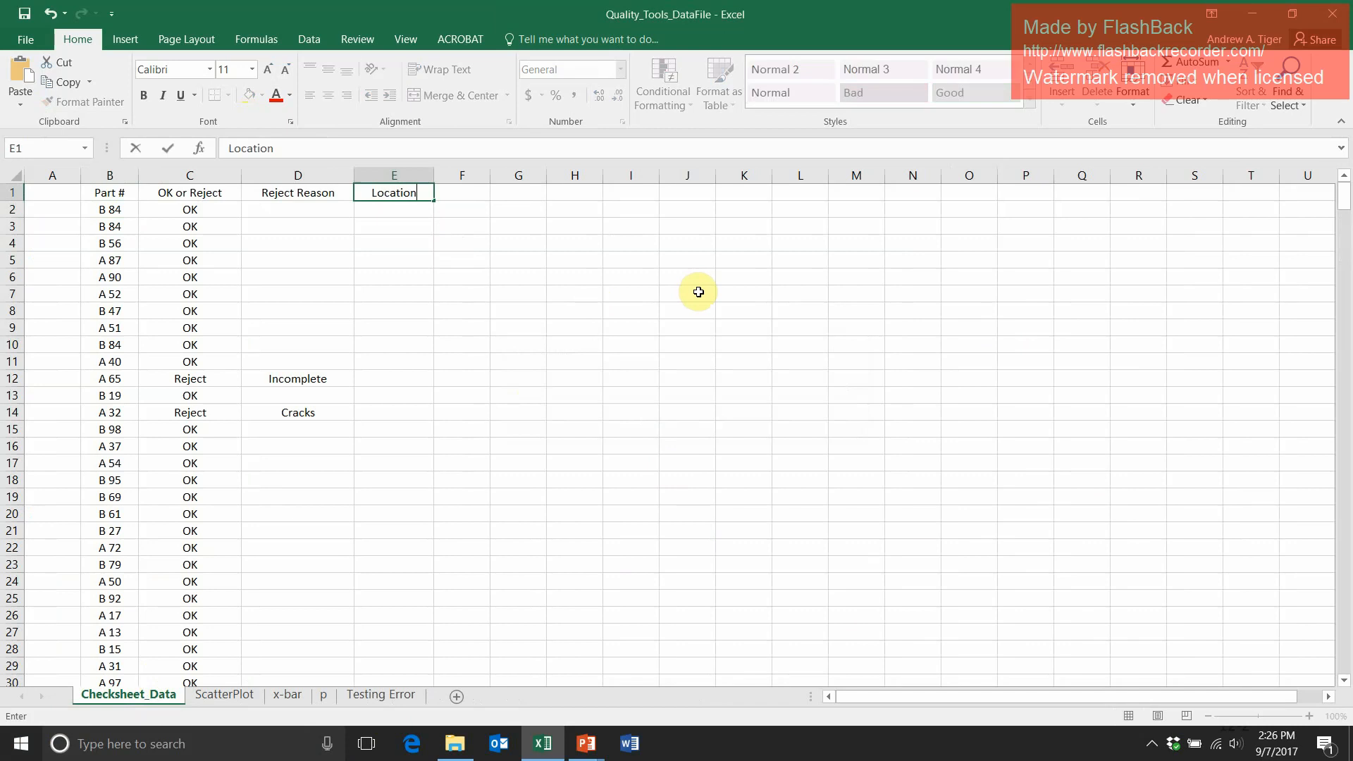
key(ctrl+Return)
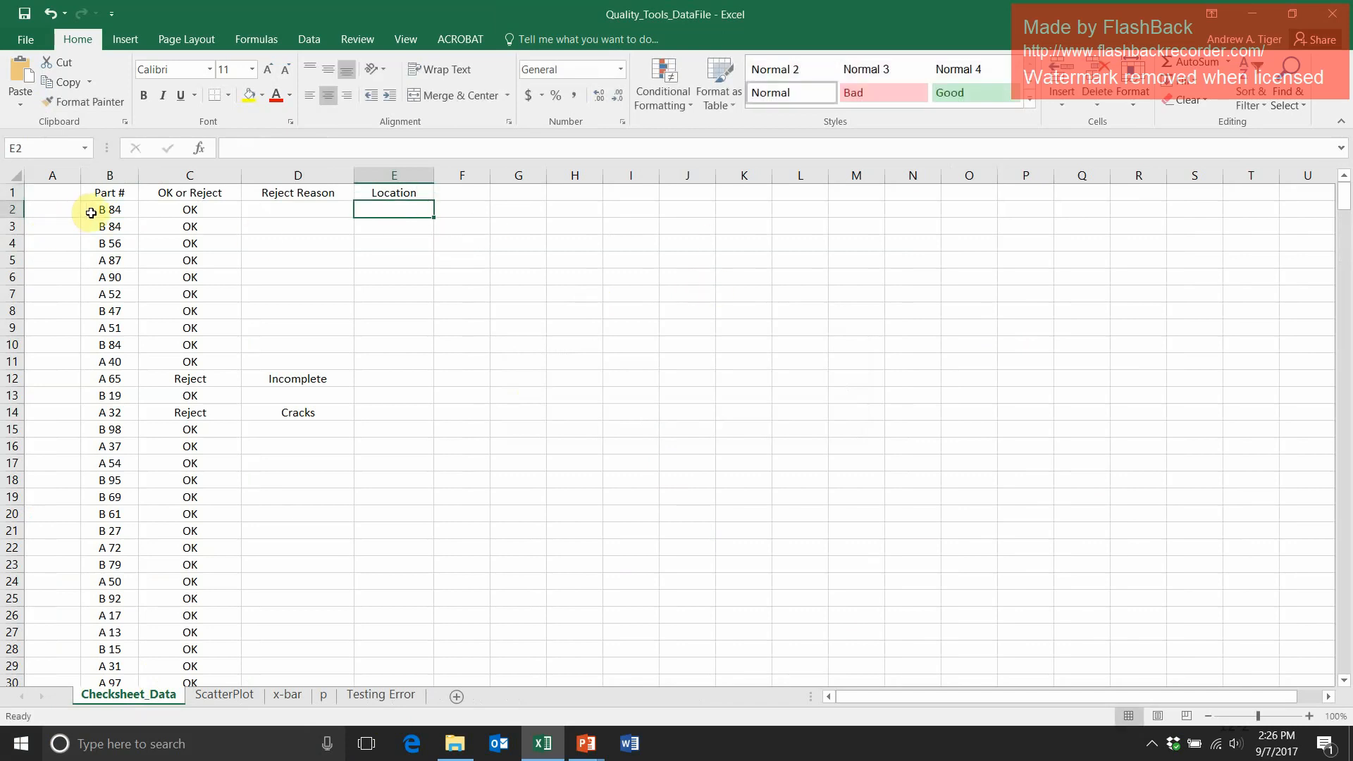
Enter the part number prefixes B, B, B and A as locations in cells E2 to E5.
click(115, 209)
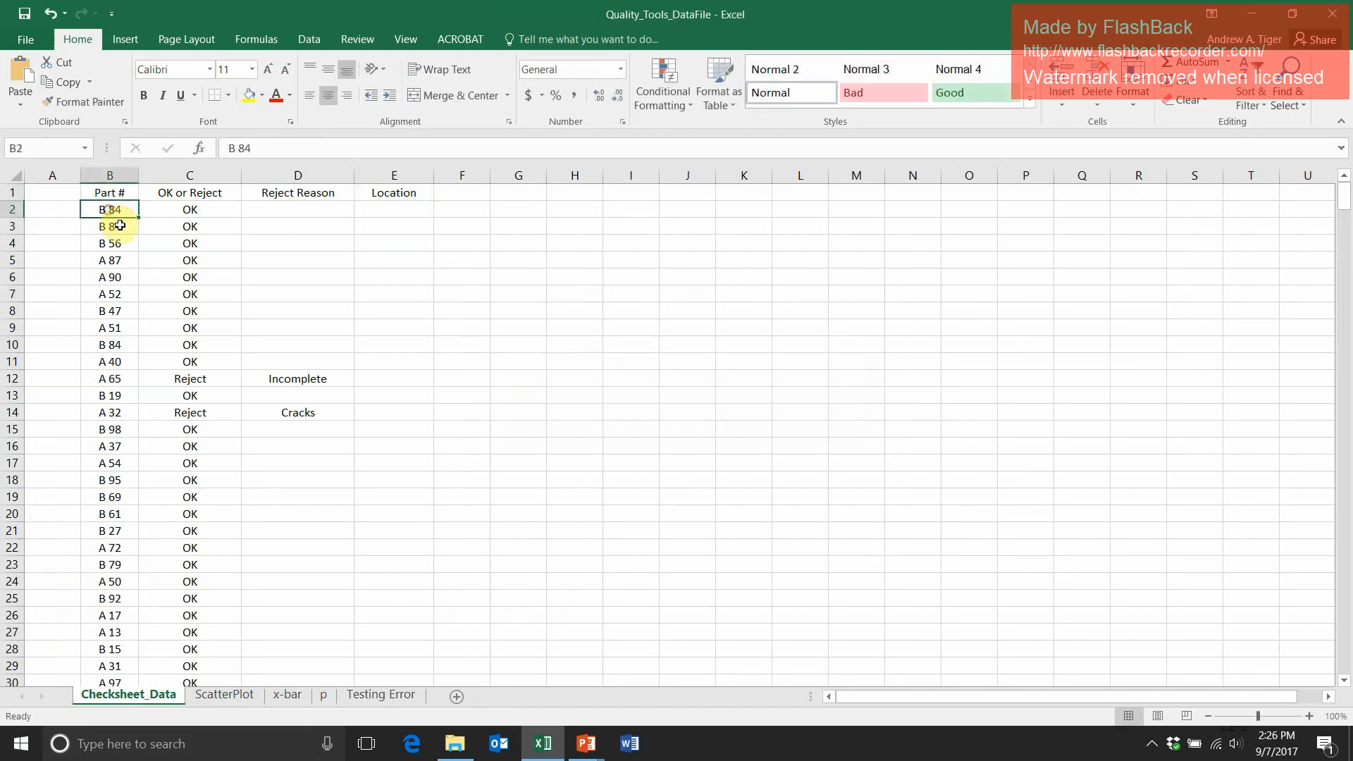
click(380, 208)
text(B)
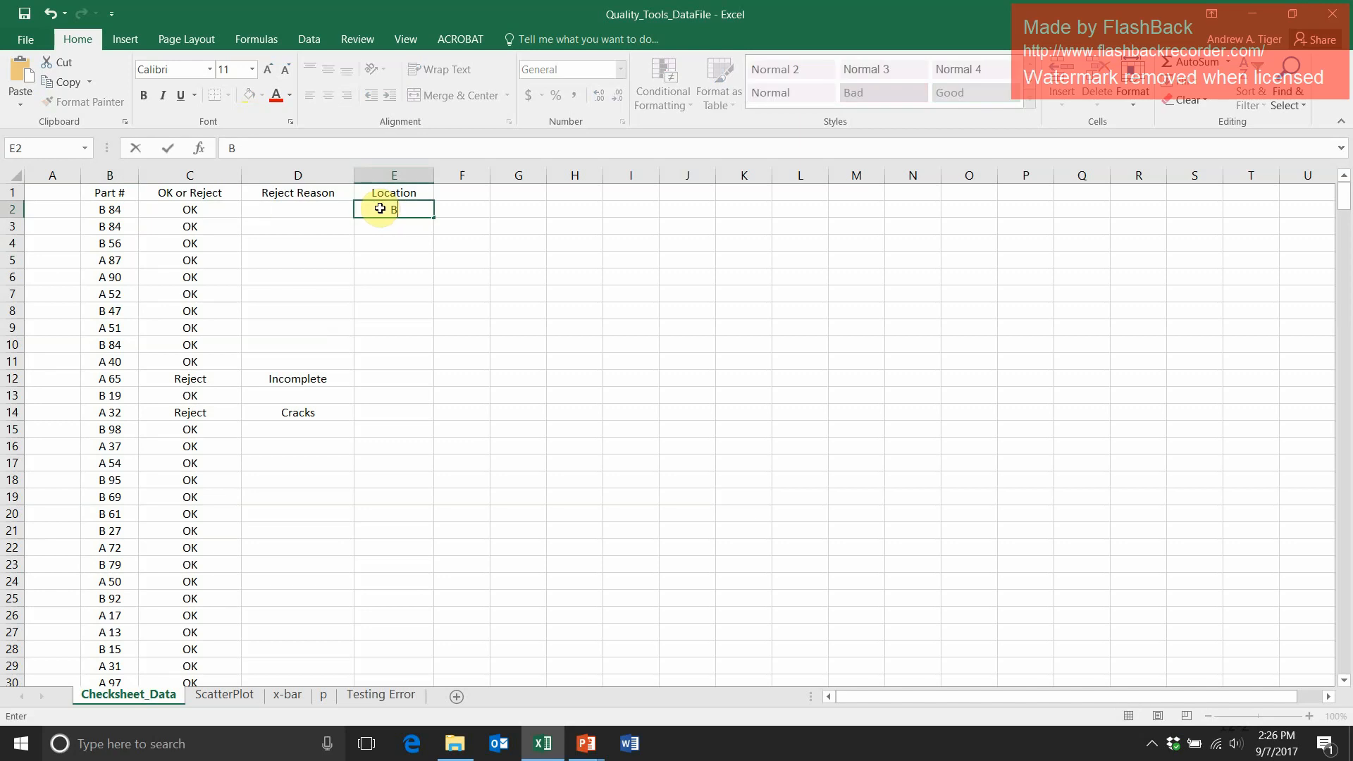
key(Return)
text(B)
key(Return)
text(B)
key(Return)
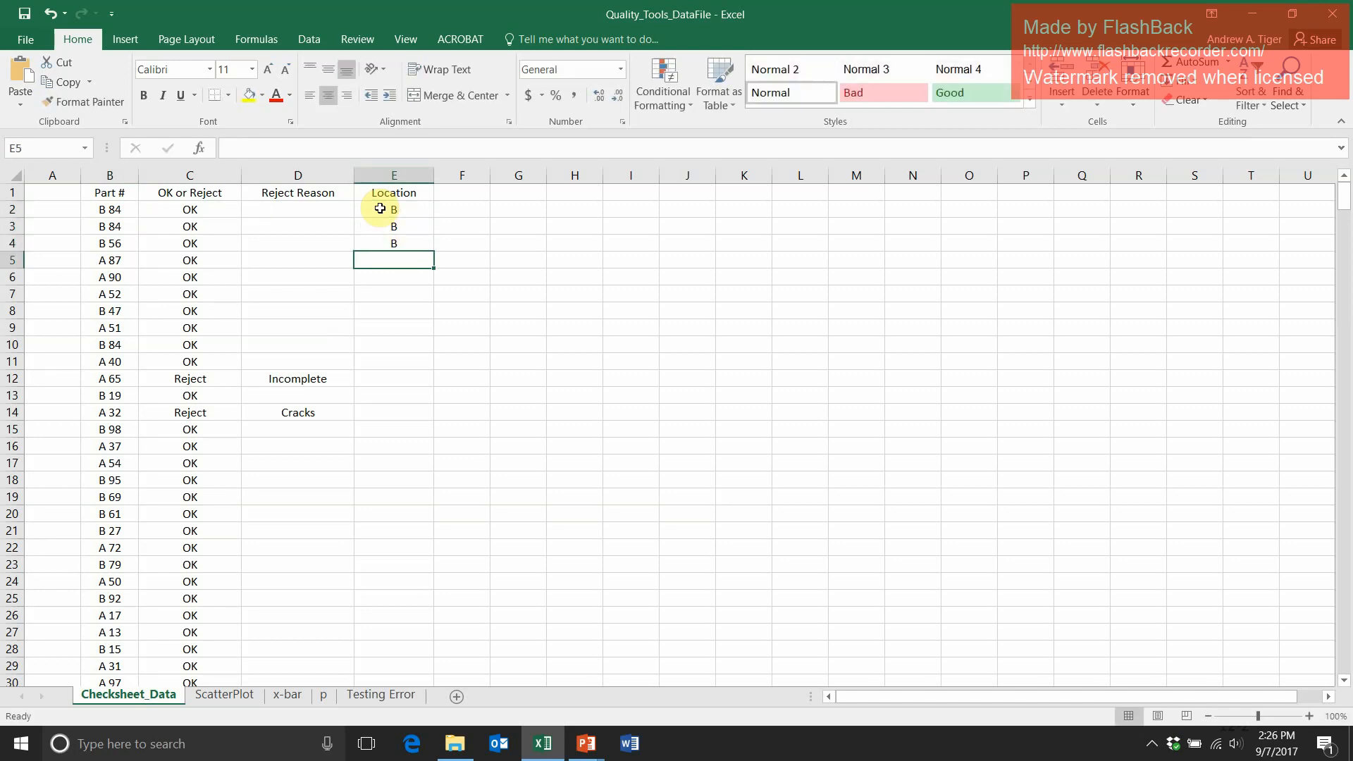
text(A)
key(Return)
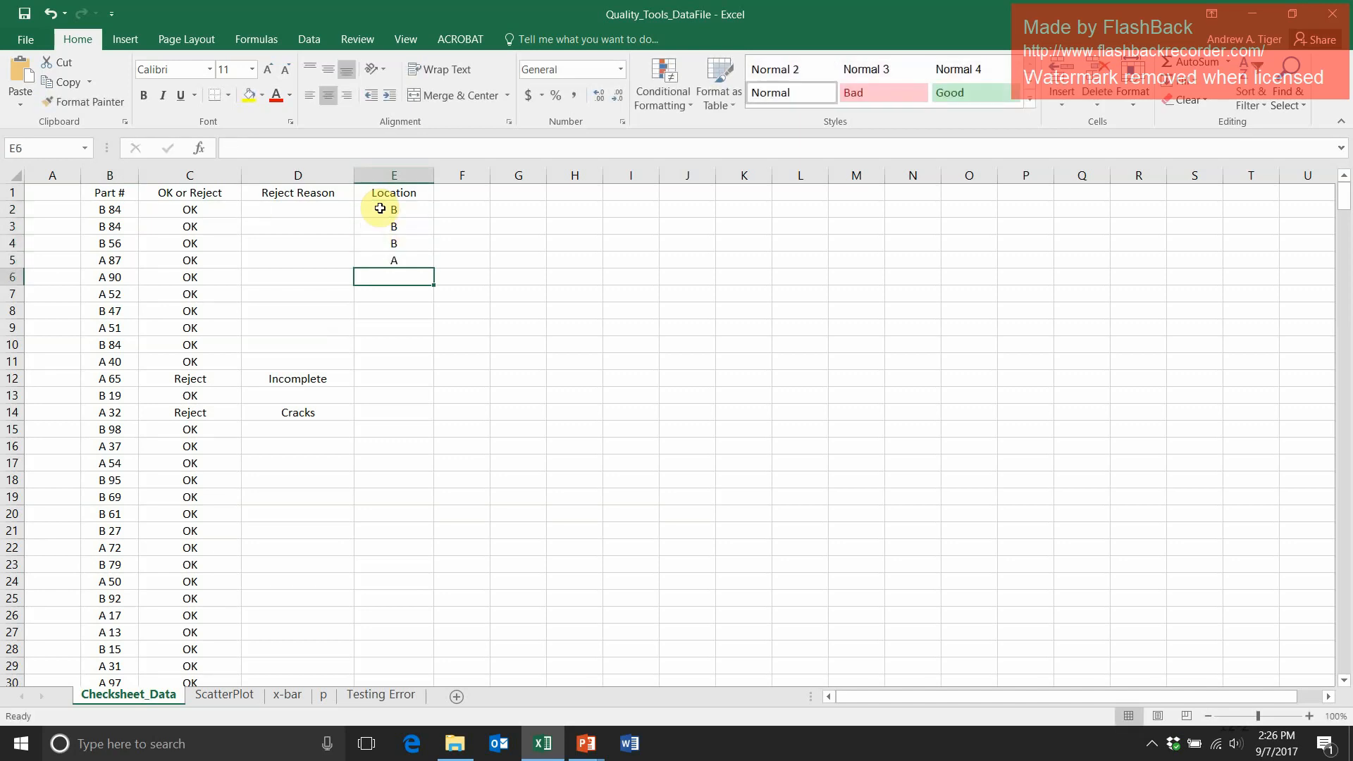
Undo the four location entries in cells E2 to E5.
drag(380, 208, 371, 261)
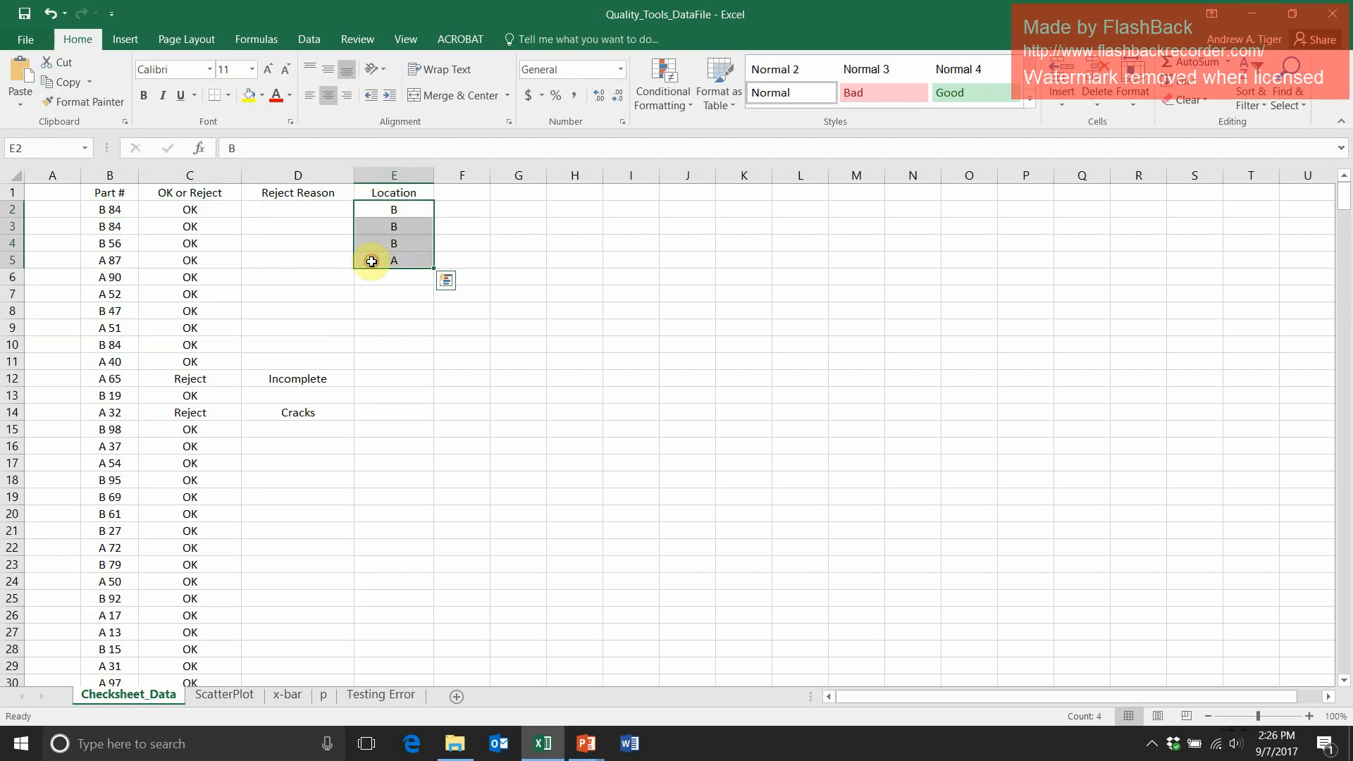
key(ctrl+z)
key(ctrl+z)
key(ctrl+z)
key(ctrl+z)
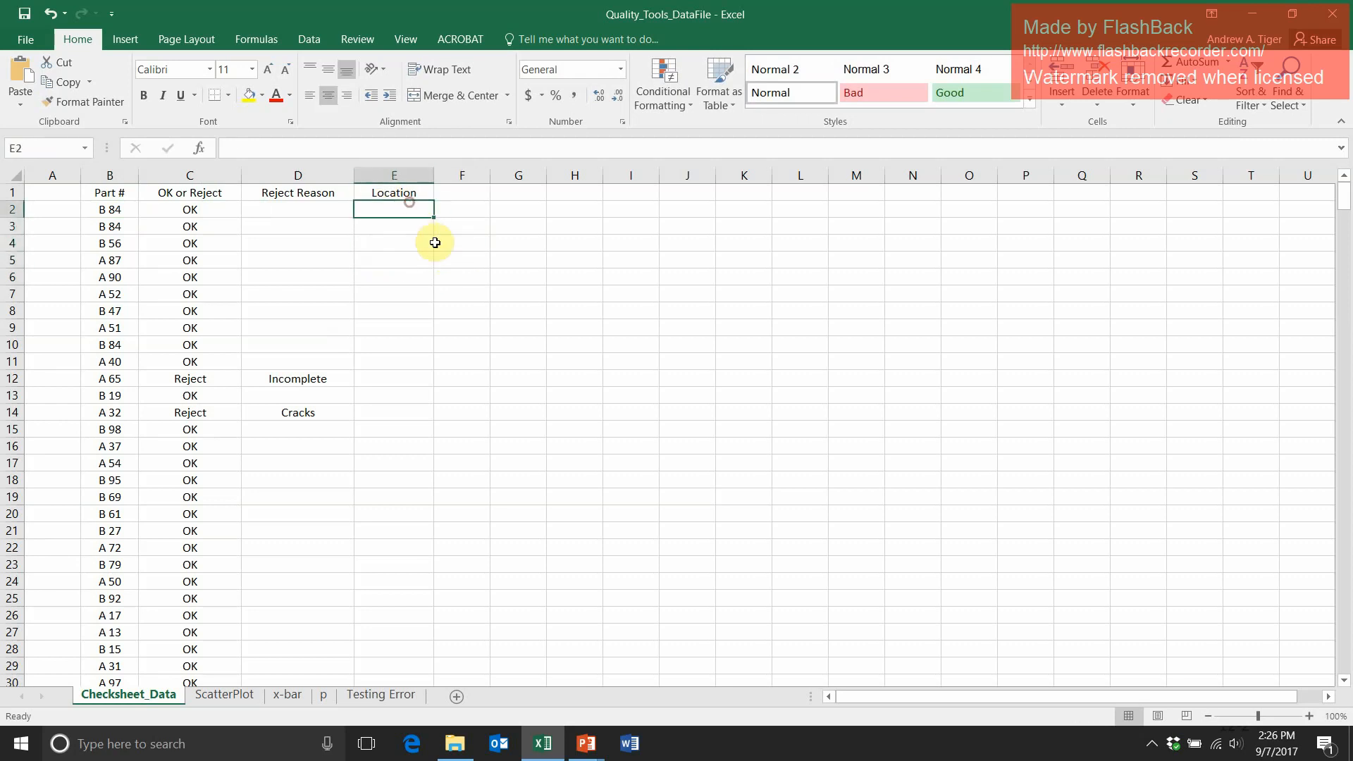
Enter the formula =LEFT(B2,1) in cell E2 to extract the location letter from the part number.
text(=)
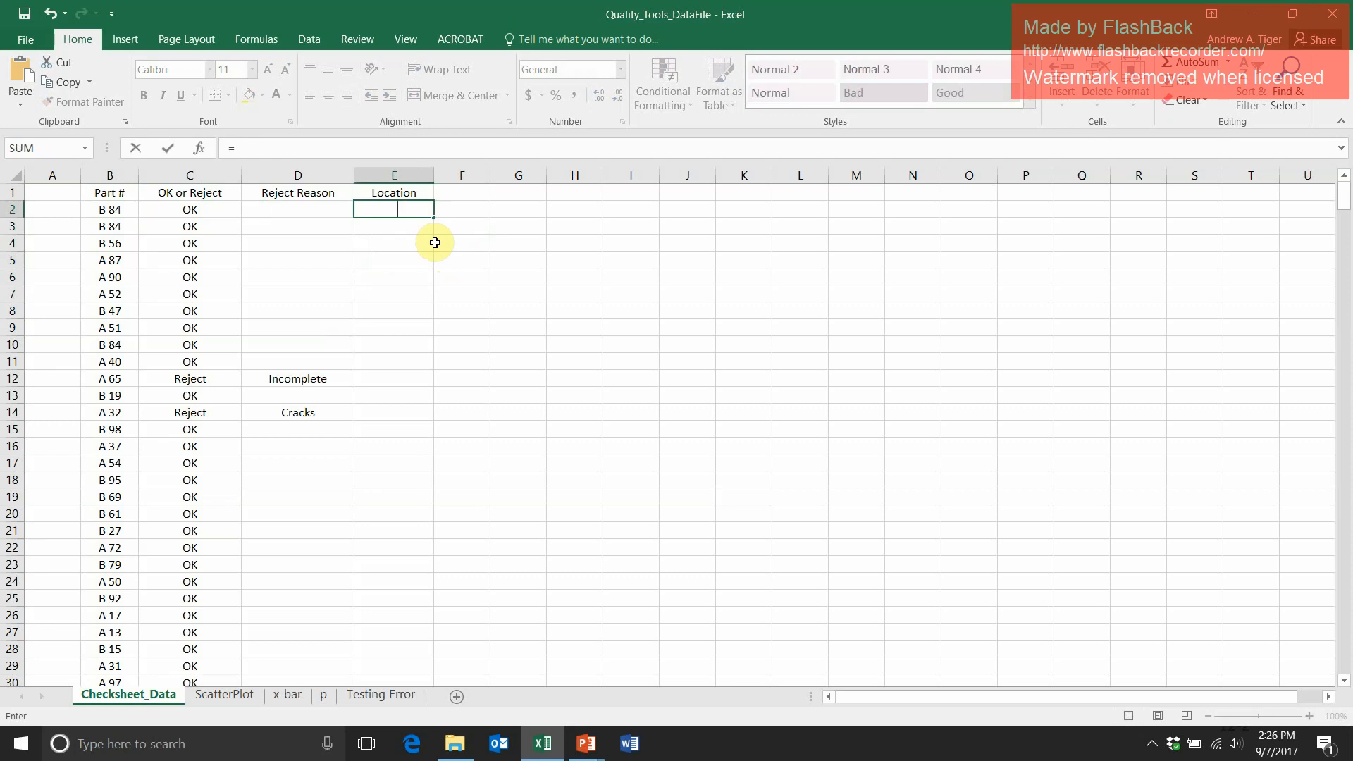
text(left()
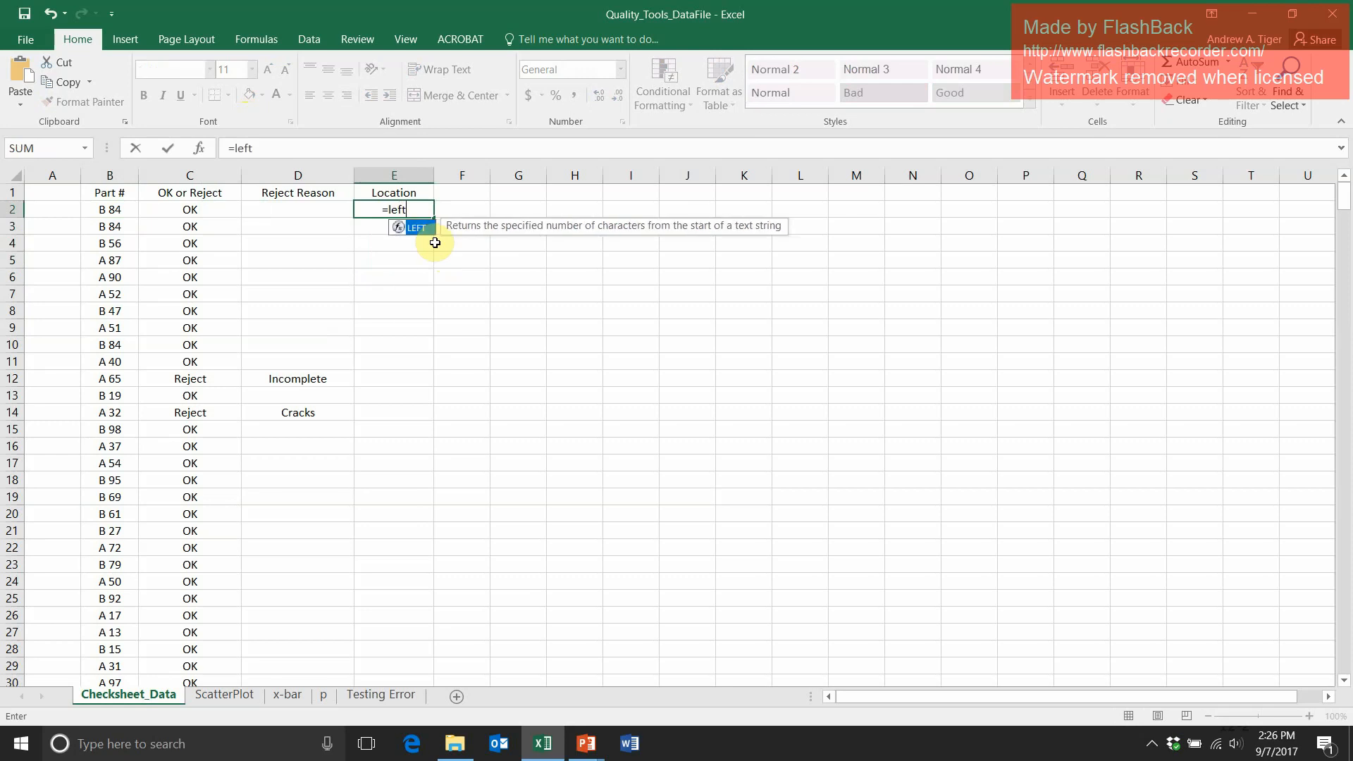
click(115, 209)
text(,)
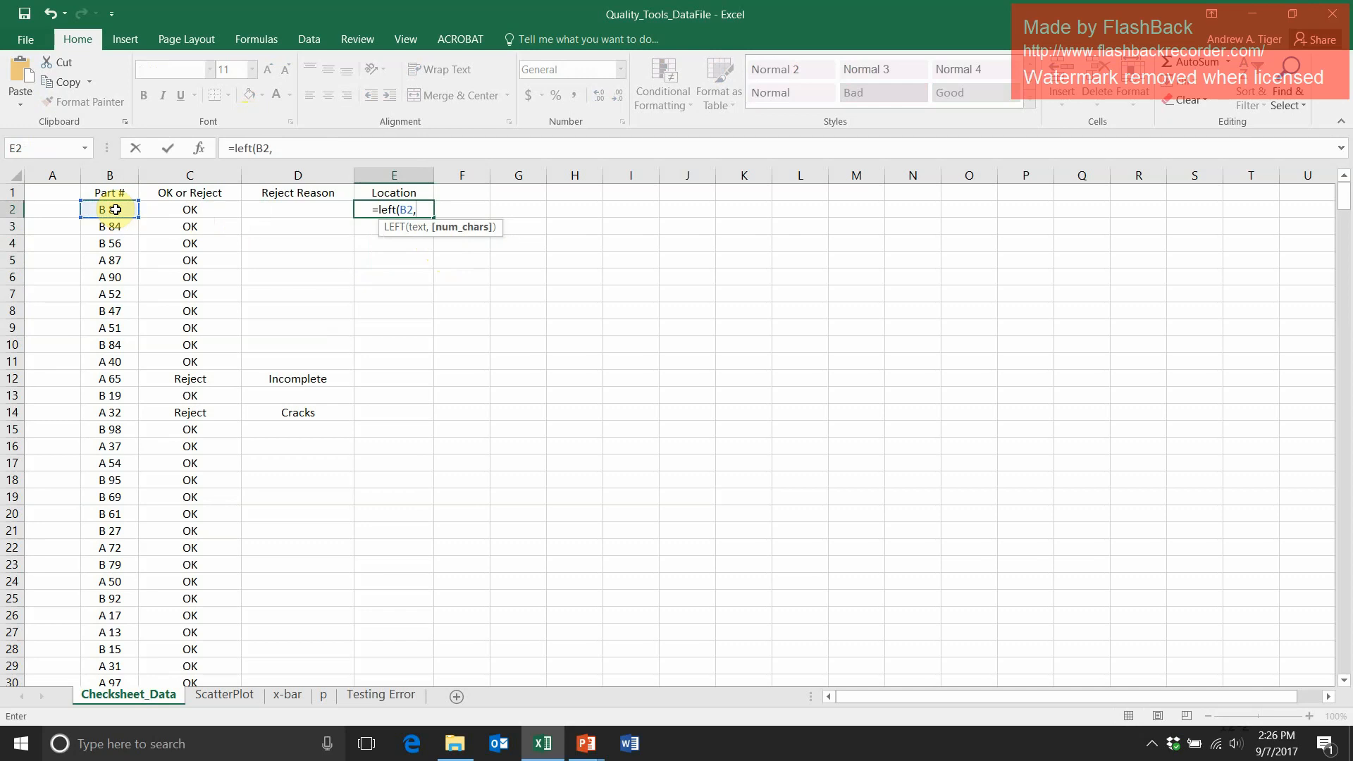
text(1)
key(Return)
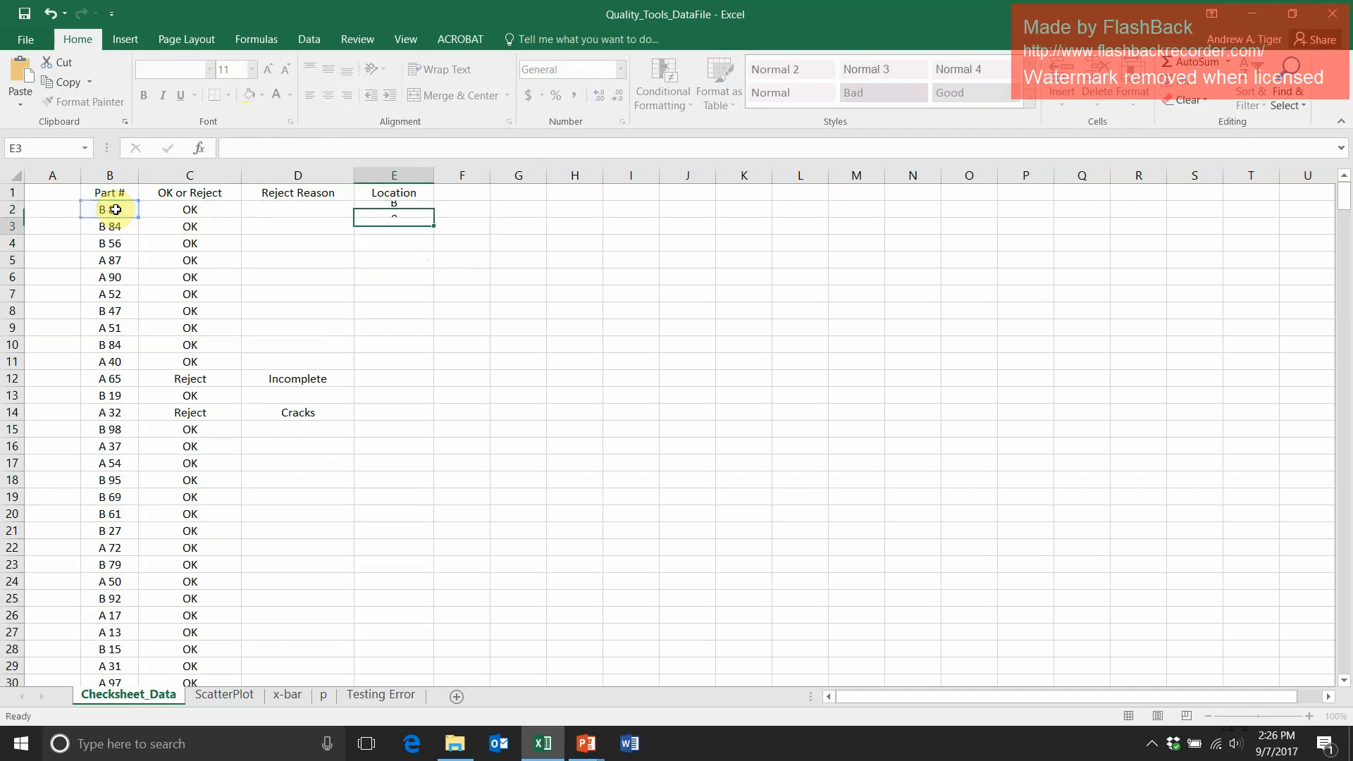
Fill the LEFT formula from E2 down the Location column for all part rows.
click(376, 214)
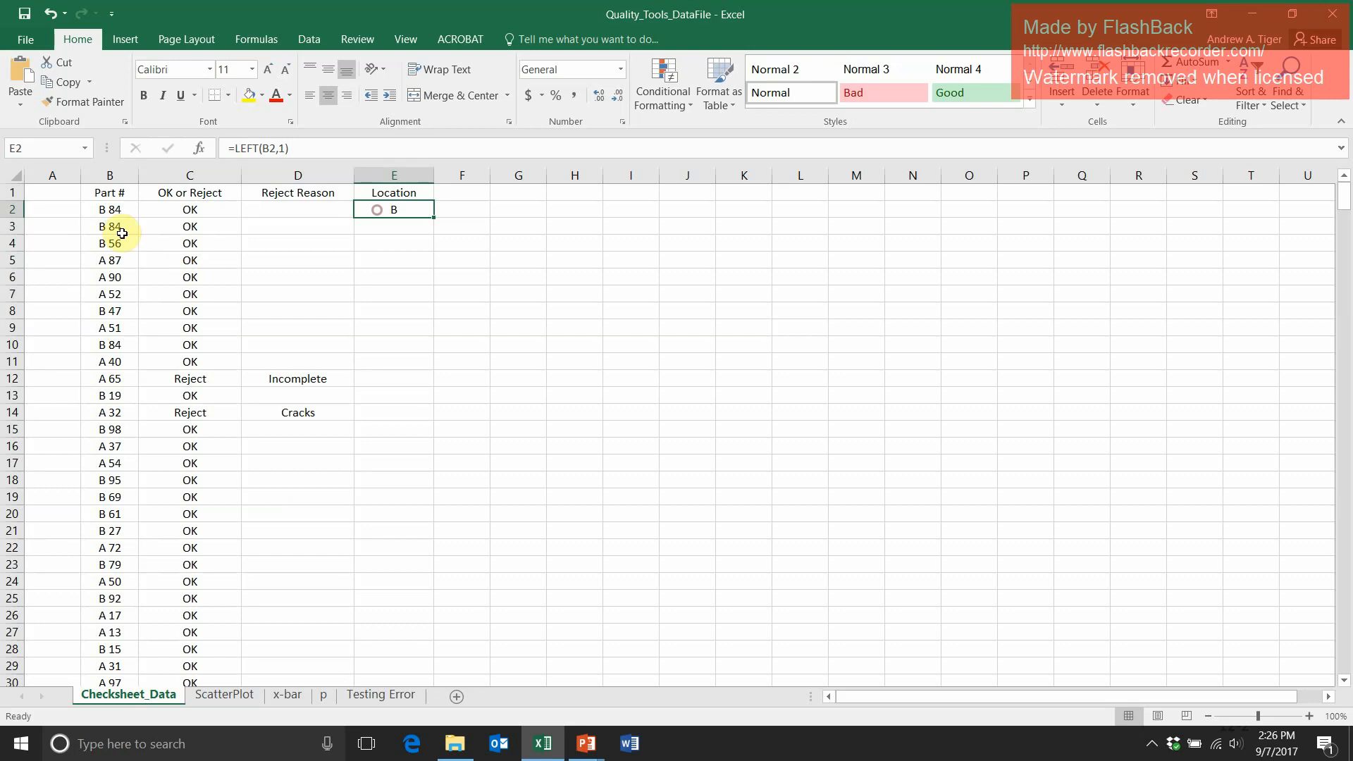
double_click(434, 219)
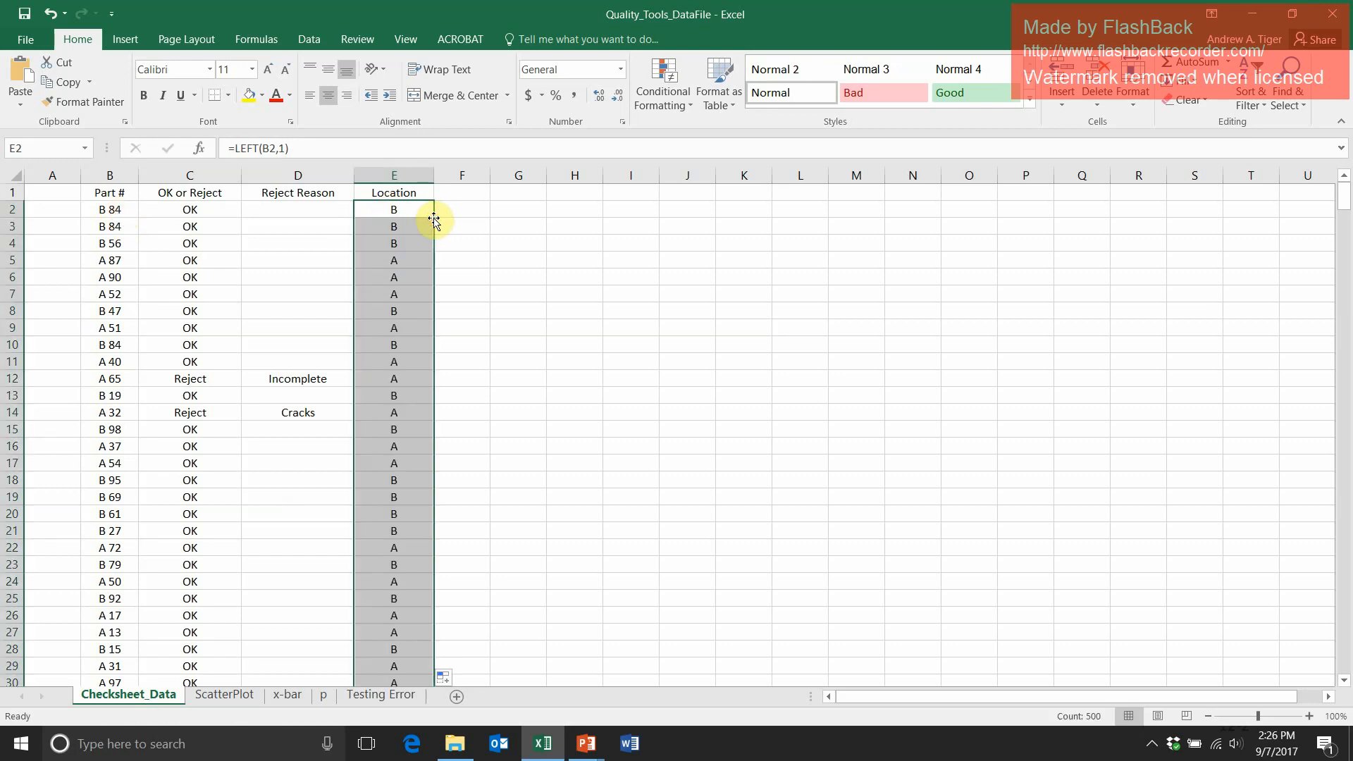
click(420, 211)
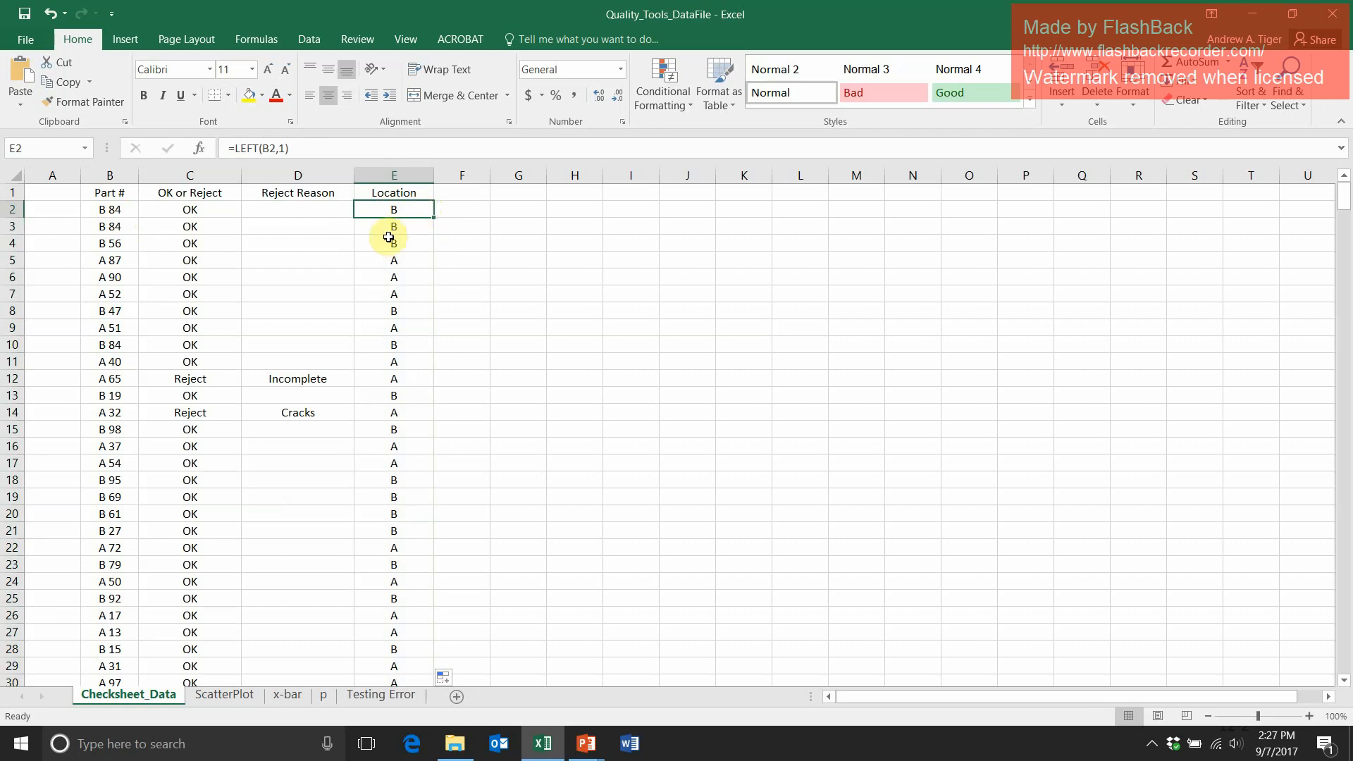
Create a PivotTable from the checksheet data range B1:E501 on a new worksheet.
click(275, 244)
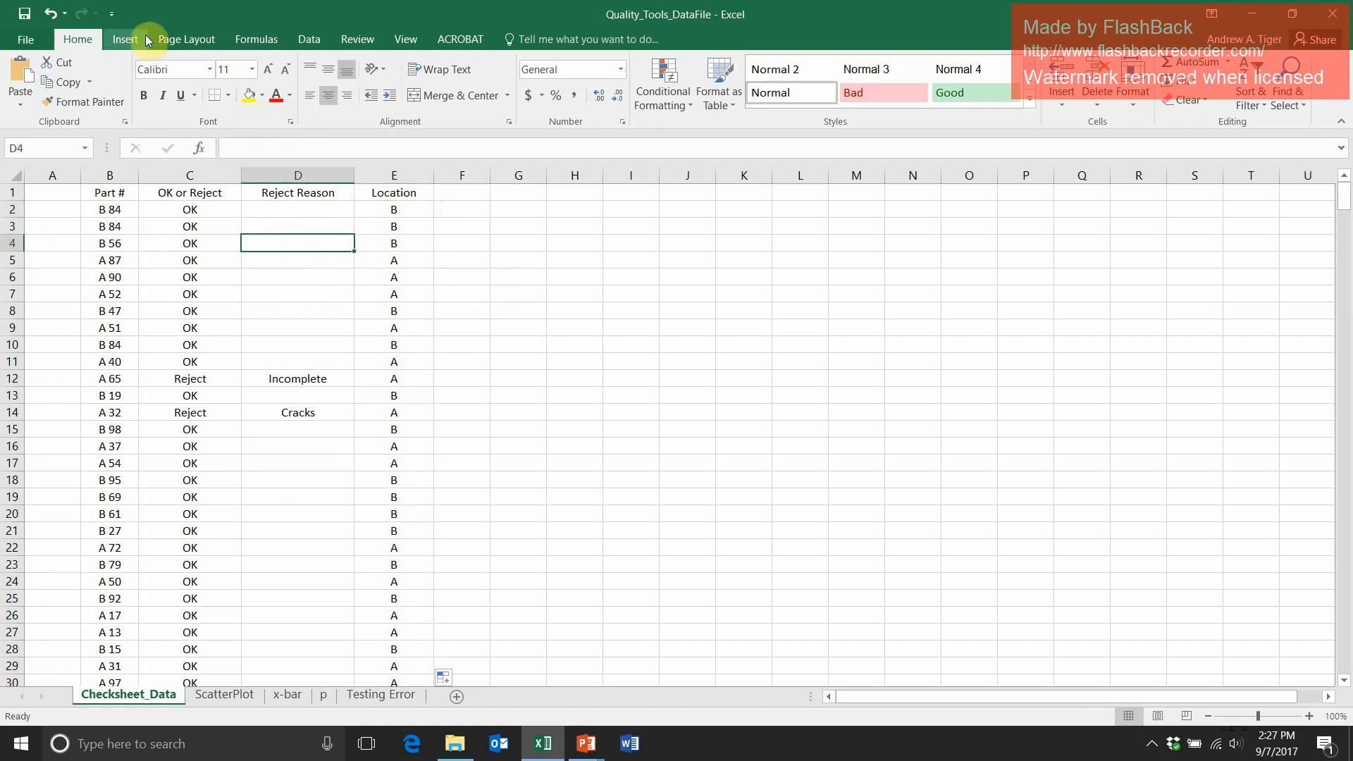
click(125, 41)
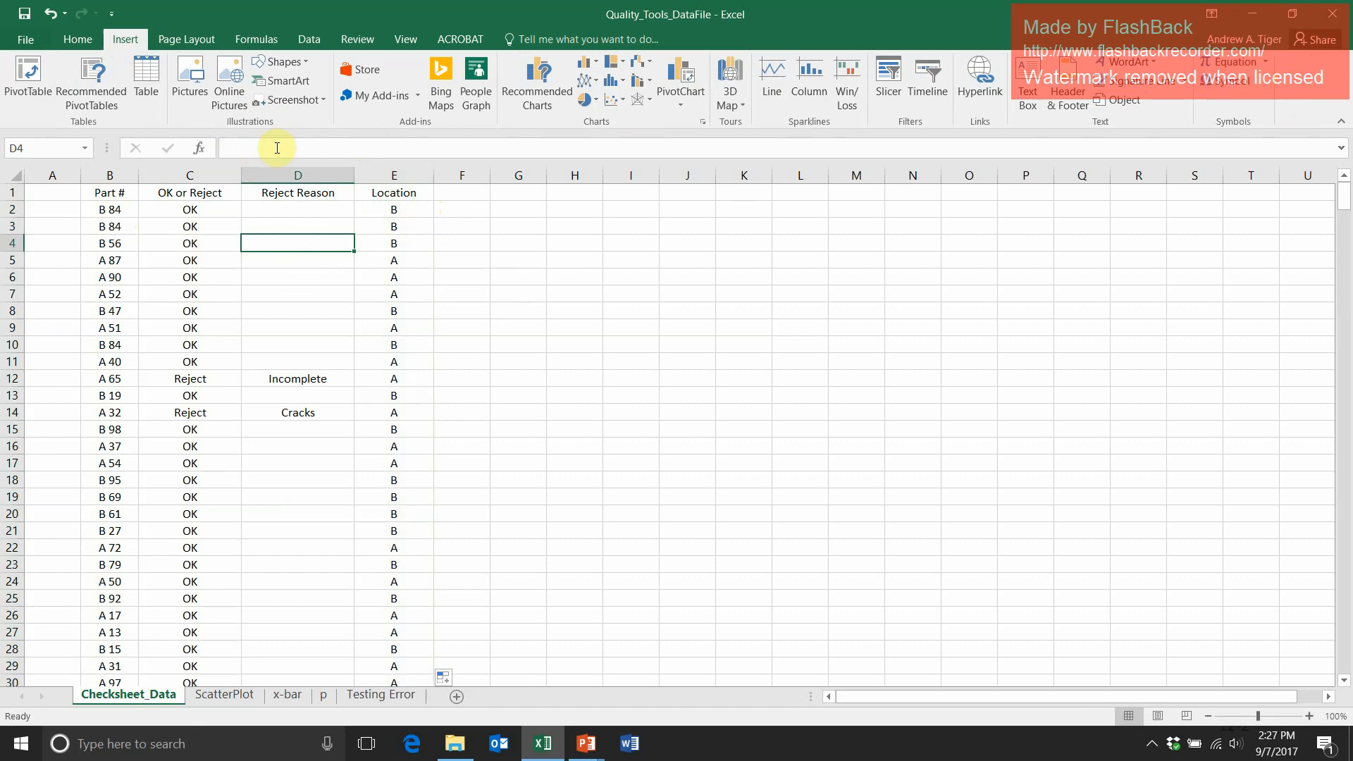
click(34, 89)
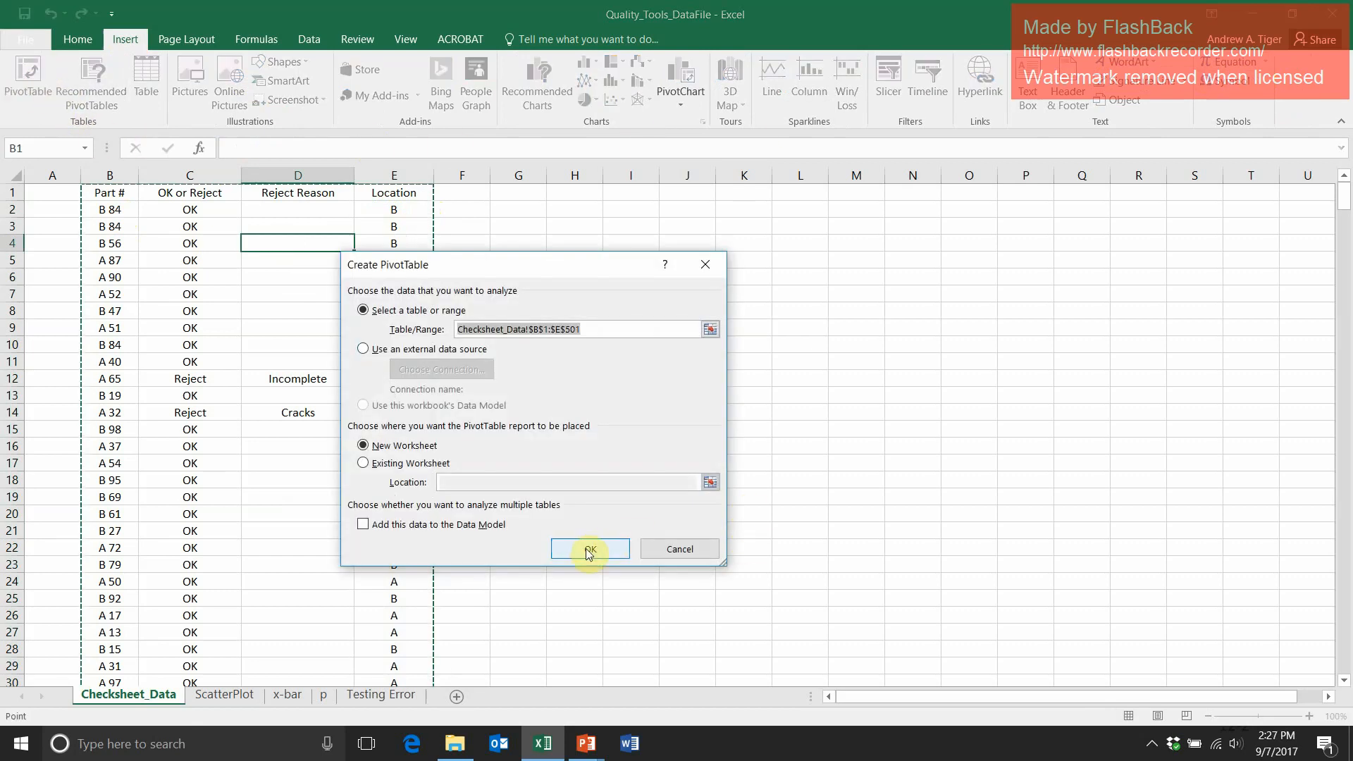
click(592, 547)
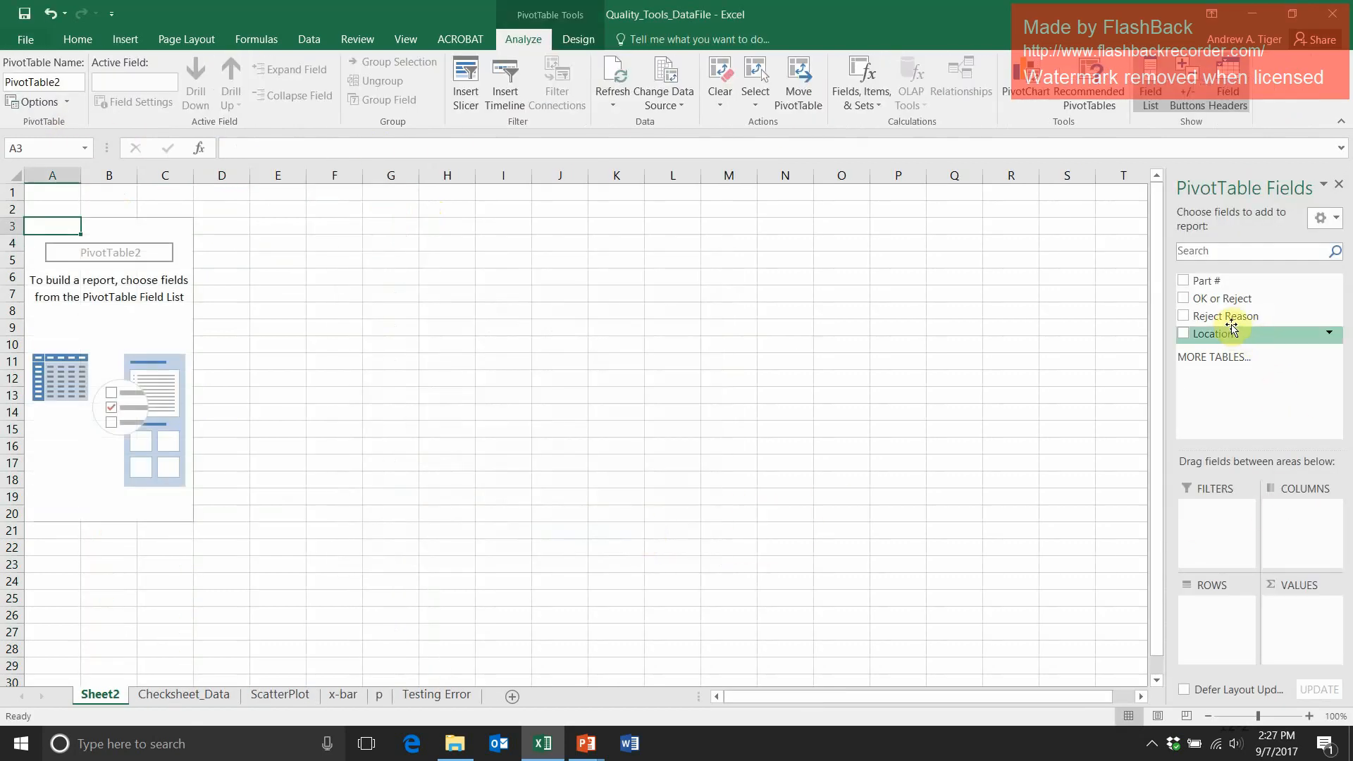
Place Location in the PivotTable's rows and OK or Reject and Reject Reason in its columns.
drag(1225, 337, 1213, 632)
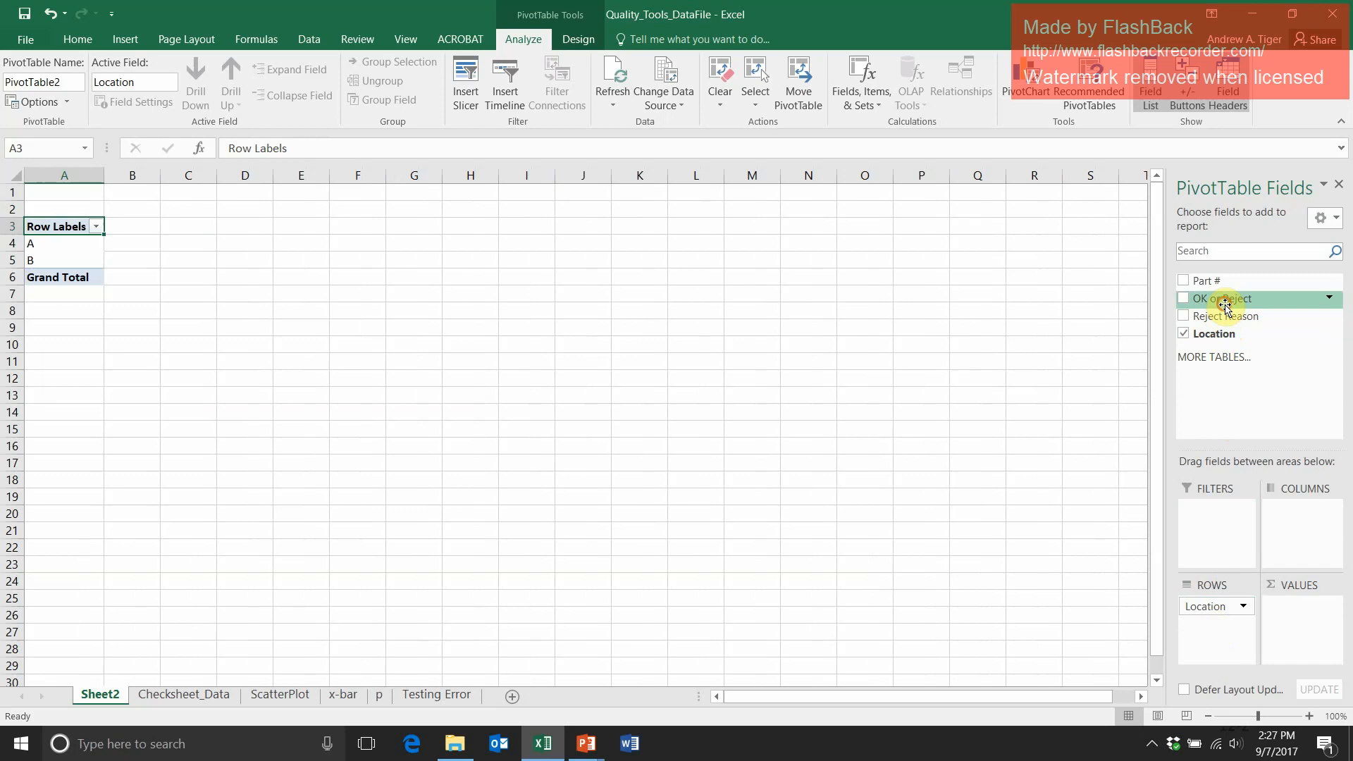
drag(1224, 305, 1304, 535)
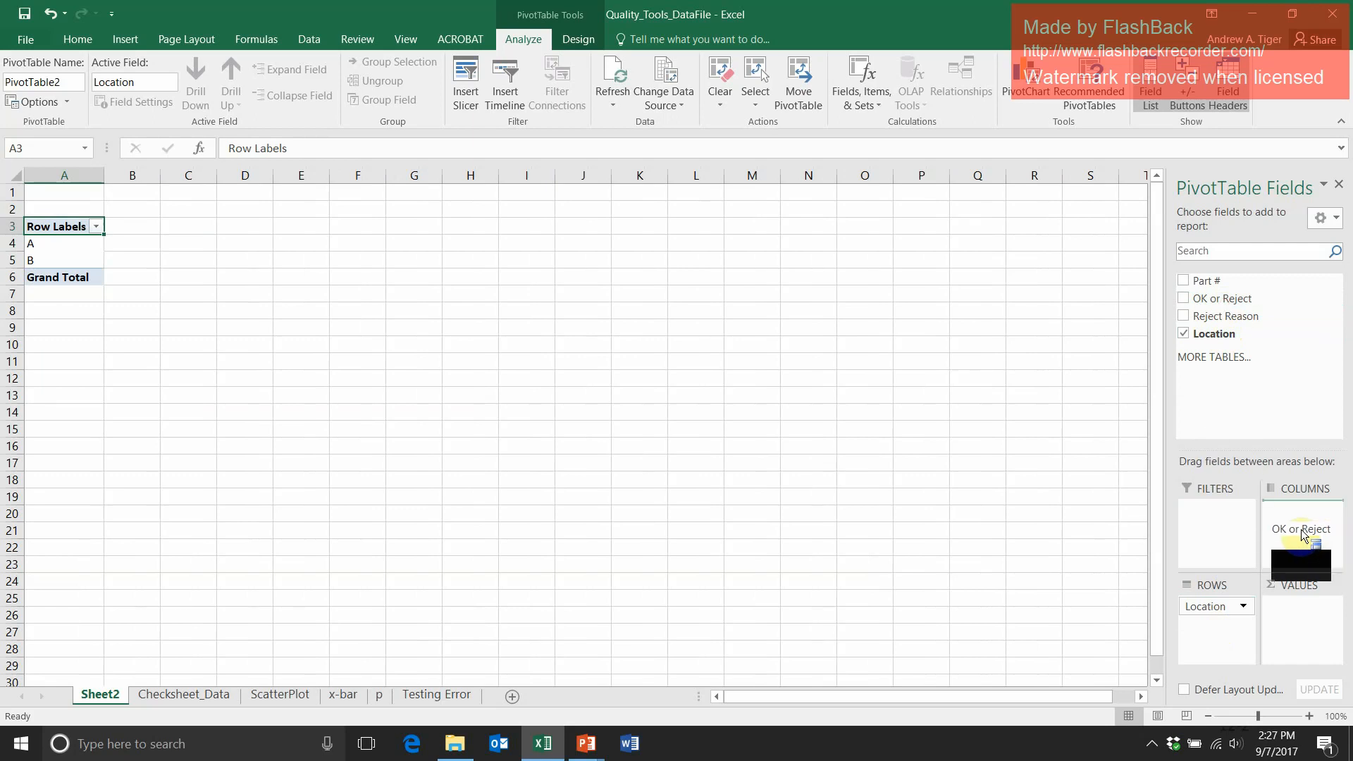
drag(1305, 536, 1303, 532)
drag(1223, 316, 1290, 536)
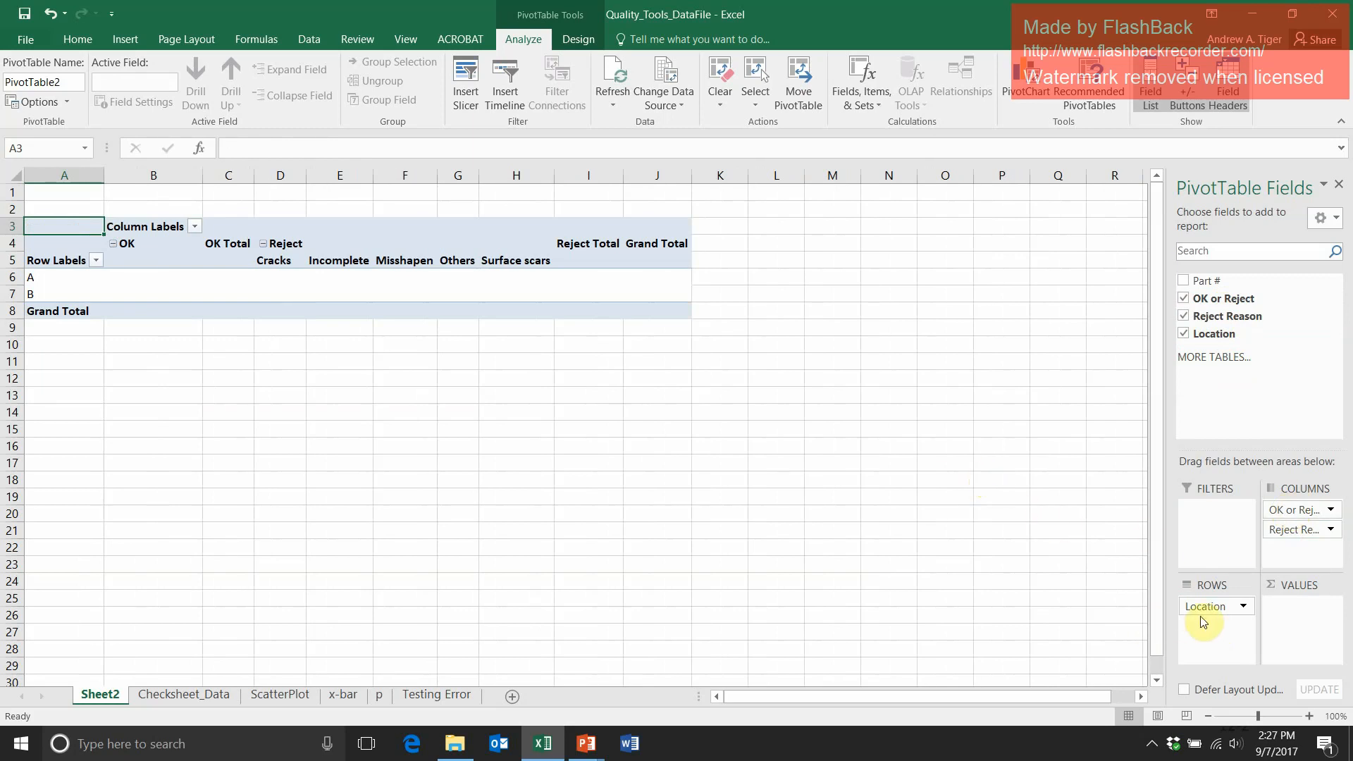
Swap Location into the columns and both reject fields into the rows, and add the count of Reject Reason as values.
mouse_move(1200, 609)
mouse_down()
mouse_move(1244, 598)
mouse_move(1302, 547)
mouse_move(1223, 638)
mouse_move(1209, 612)
mouse_up()
drag(1295, 510, 1214, 624)
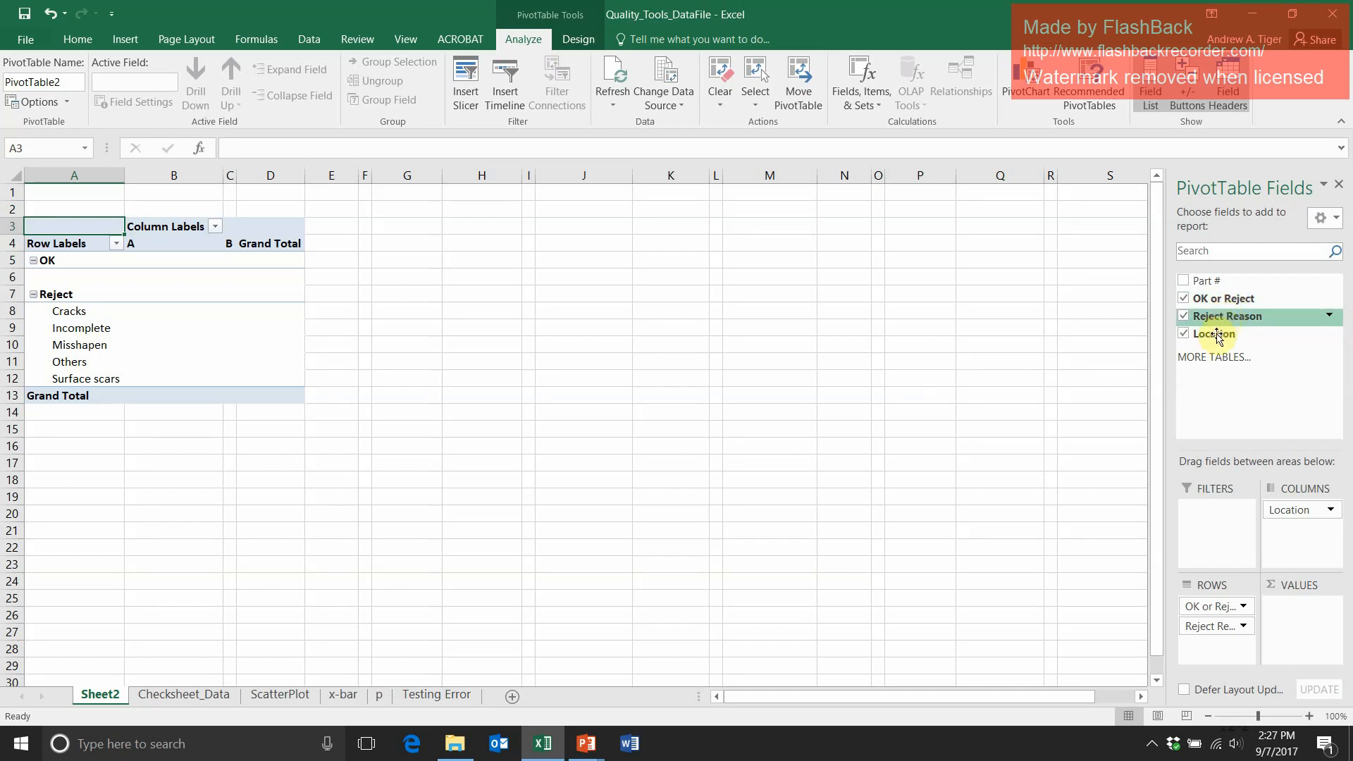
drag(1227, 323, 1293, 612)
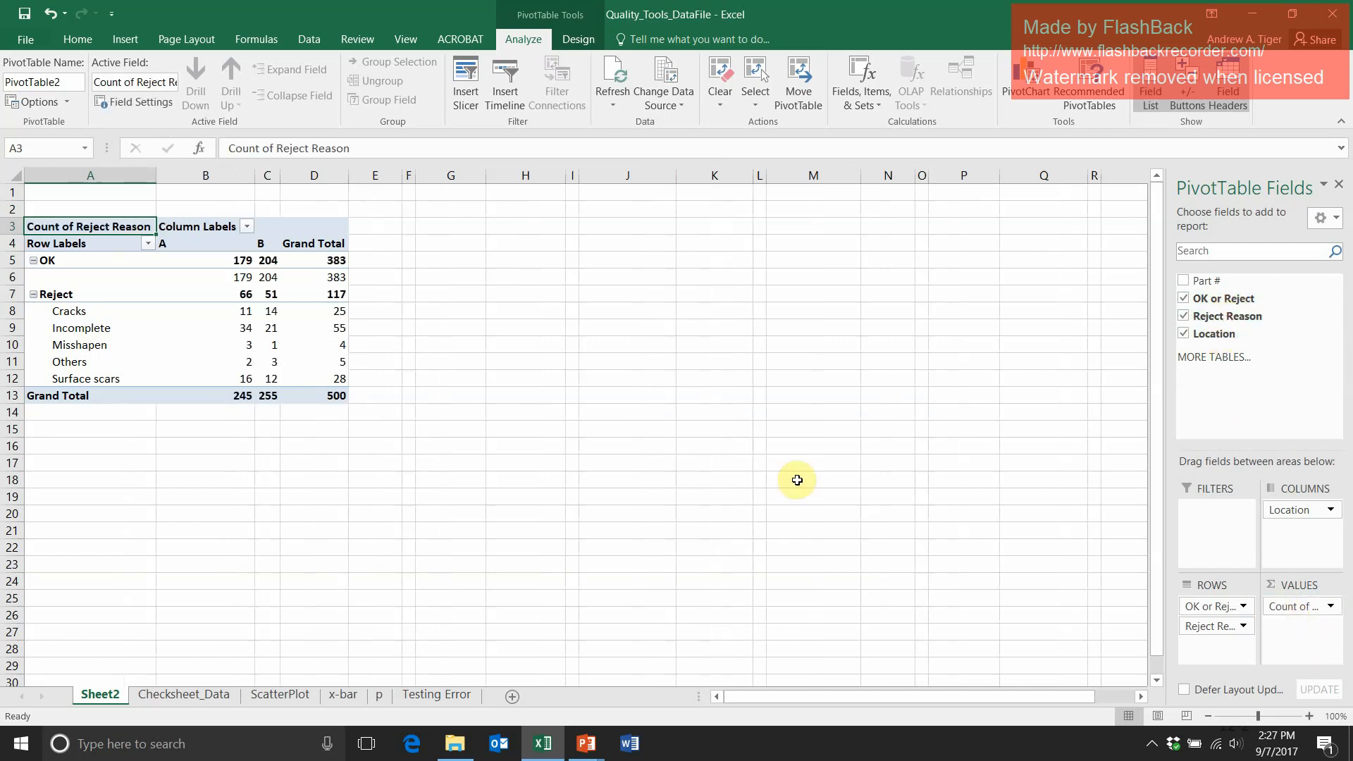
Insert a Clustered Column PivotChart of the reject reasons by location.
click(1046, 106)
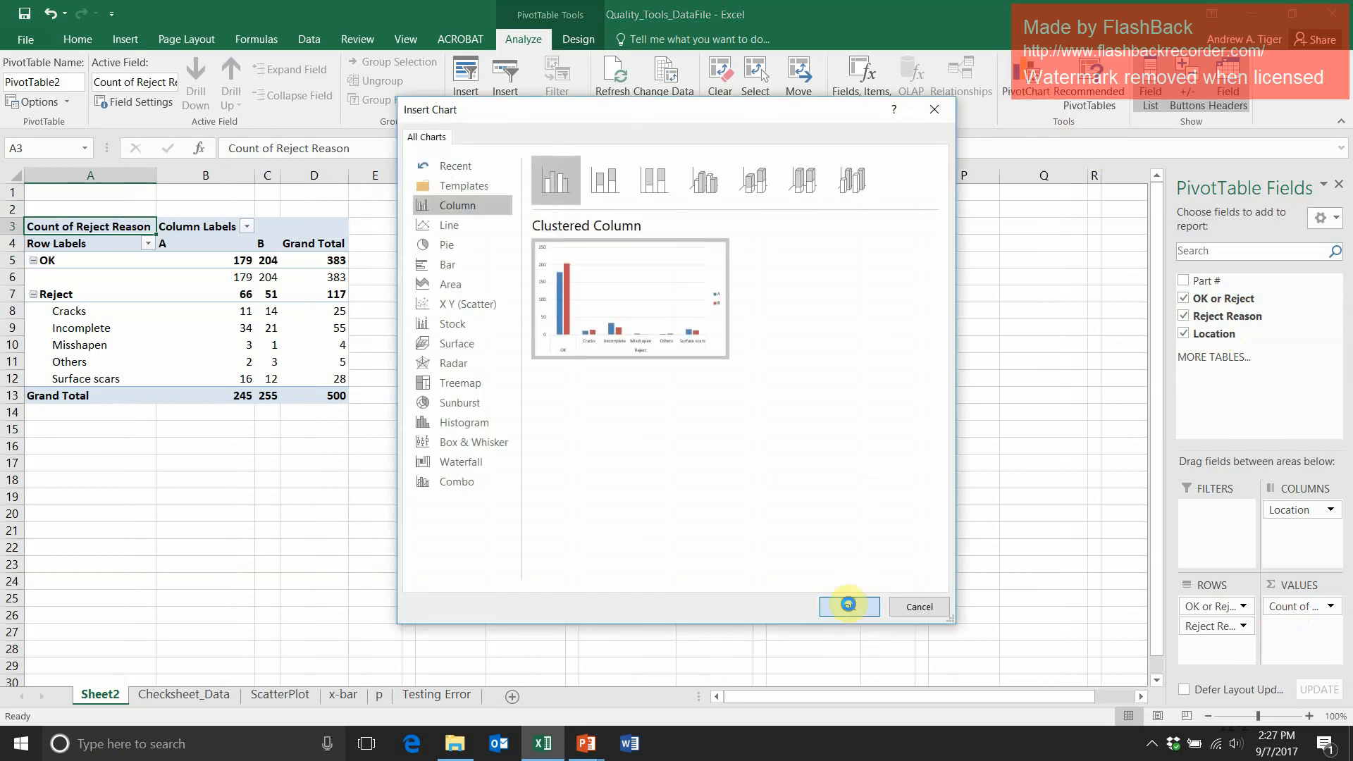
click(848, 605)
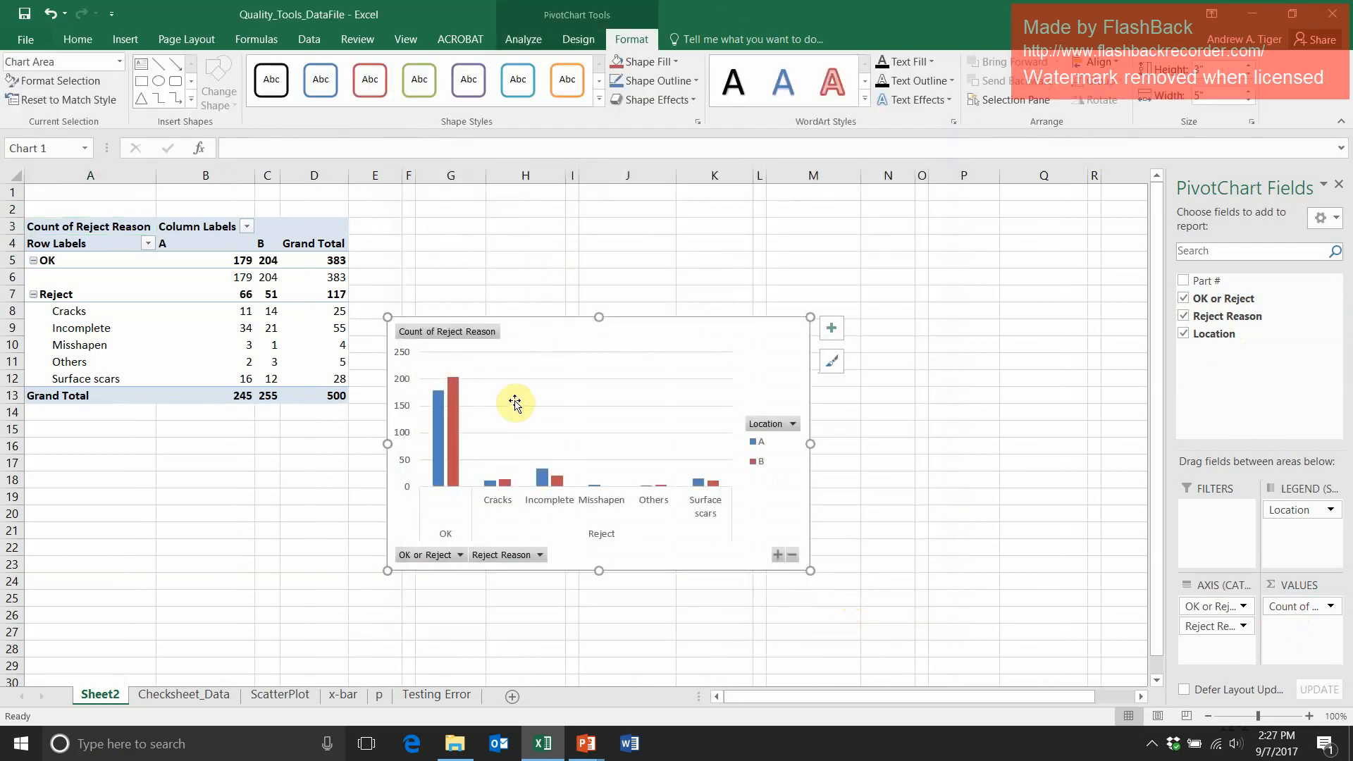
click(794, 423)
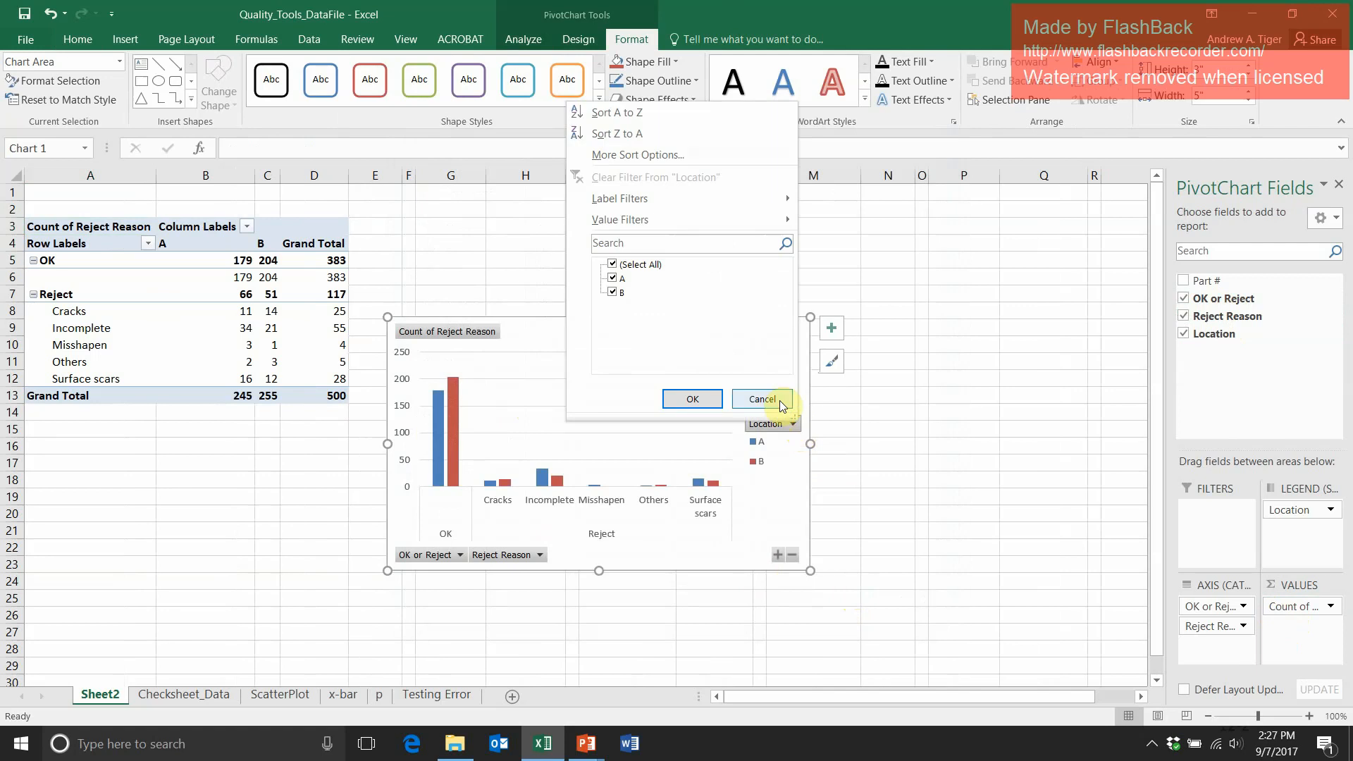
click(775, 399)
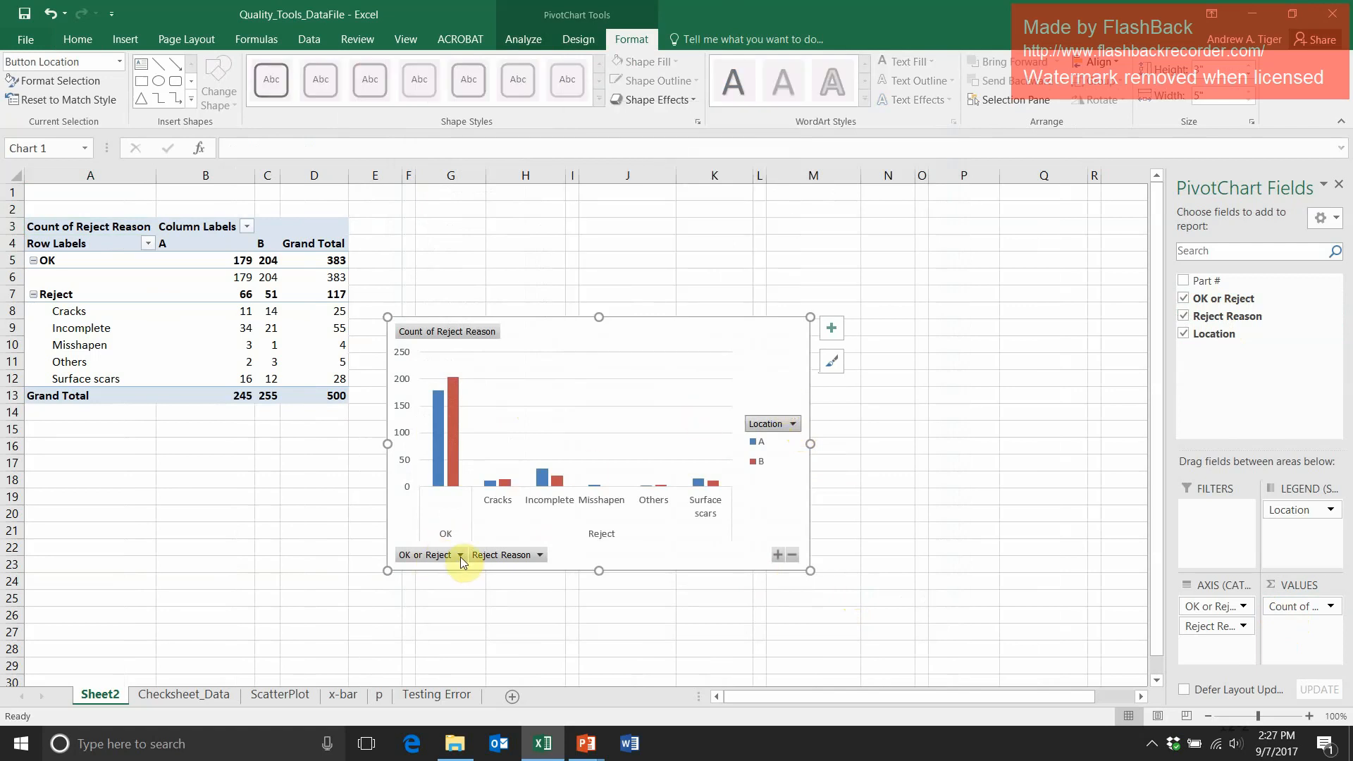
Filter the PivotChart's OK or Reject field to show only Reject.
click(460, 556)
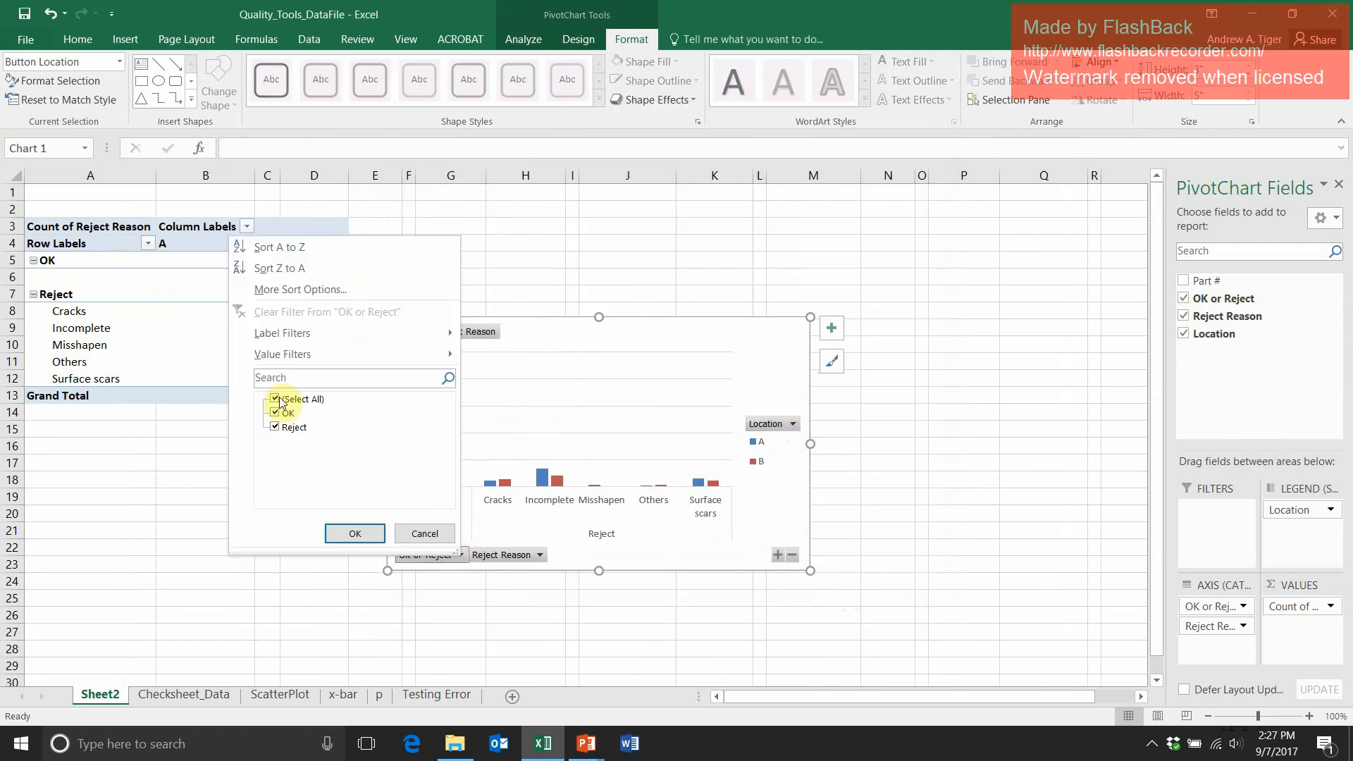
click(276, 398)
click(276, 427)
click(350, 534)
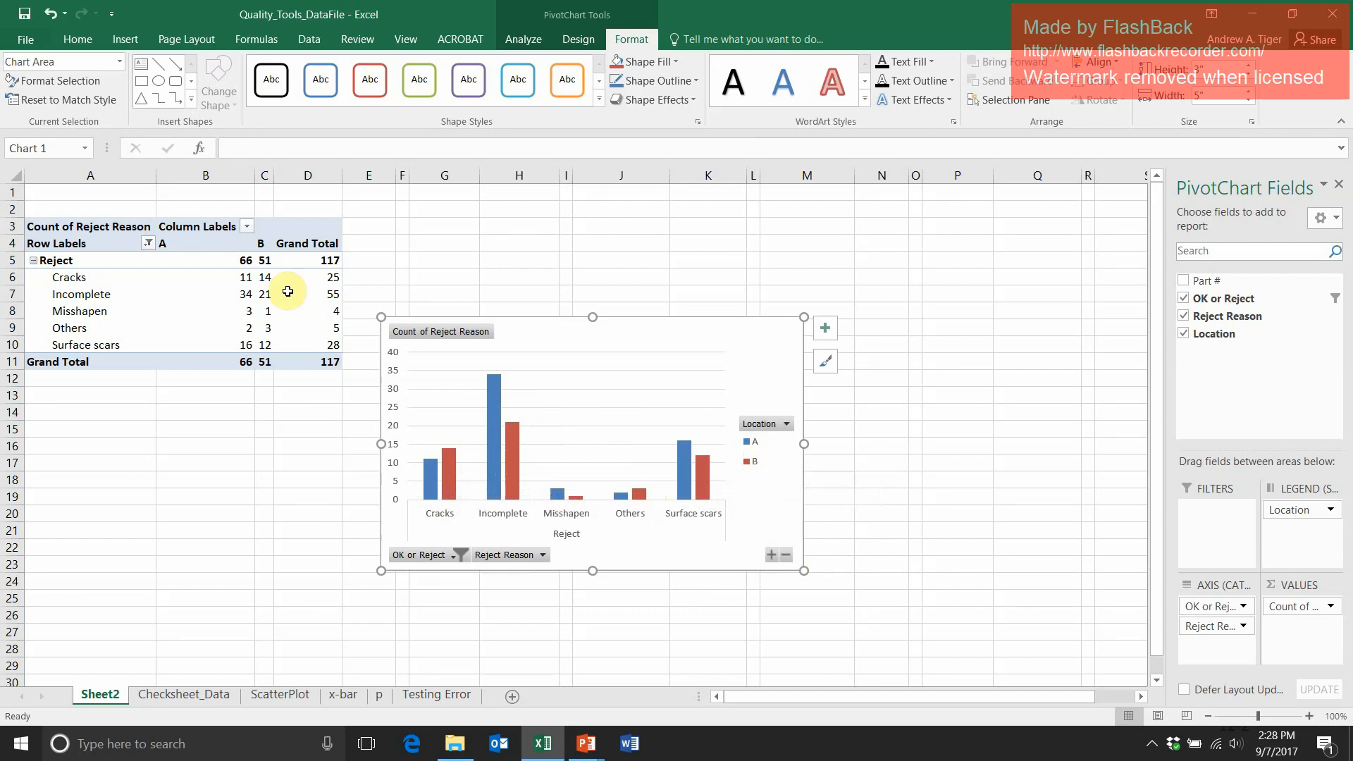
Try to sort the reject reasons from largest to smallest using location A's Reject subtotal.
click(235, 265)
right_click(234, 264)
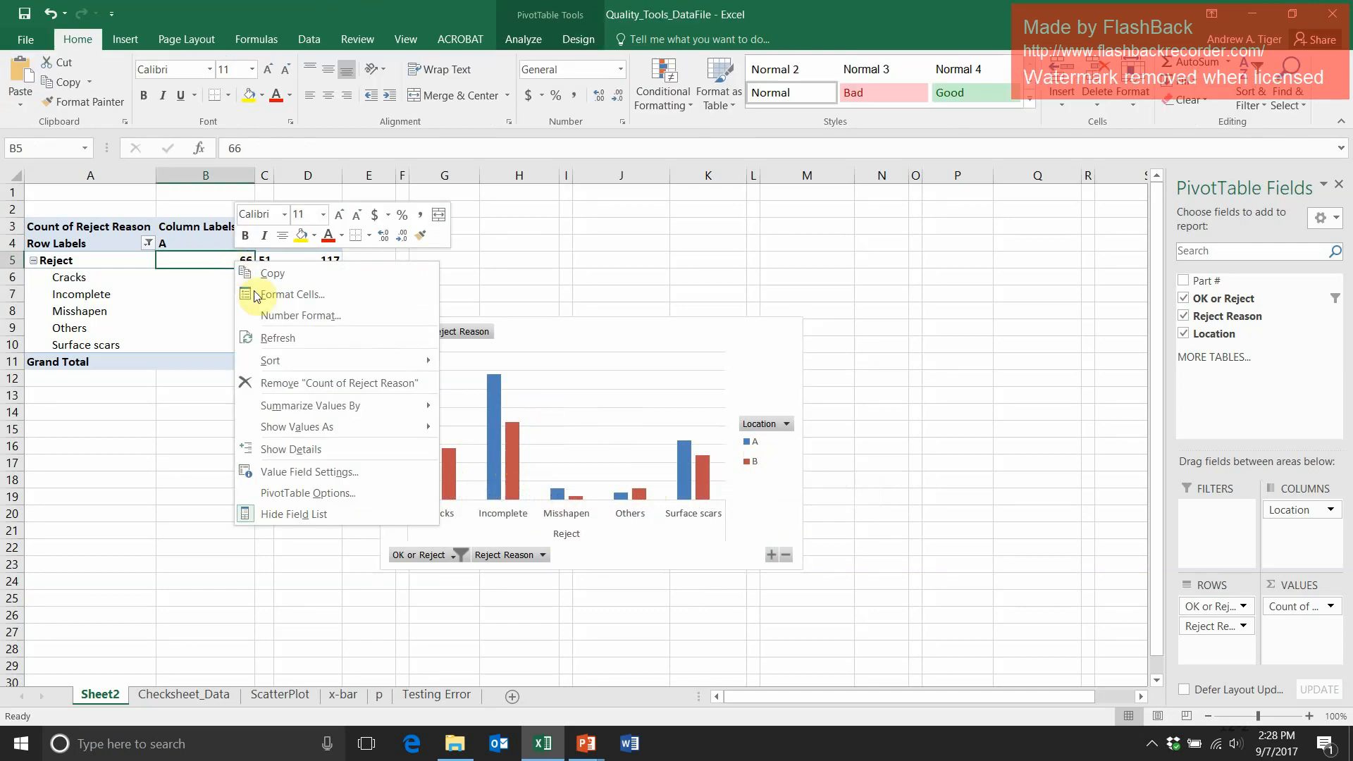
mouse_move(274, 362)
click(480, 384)
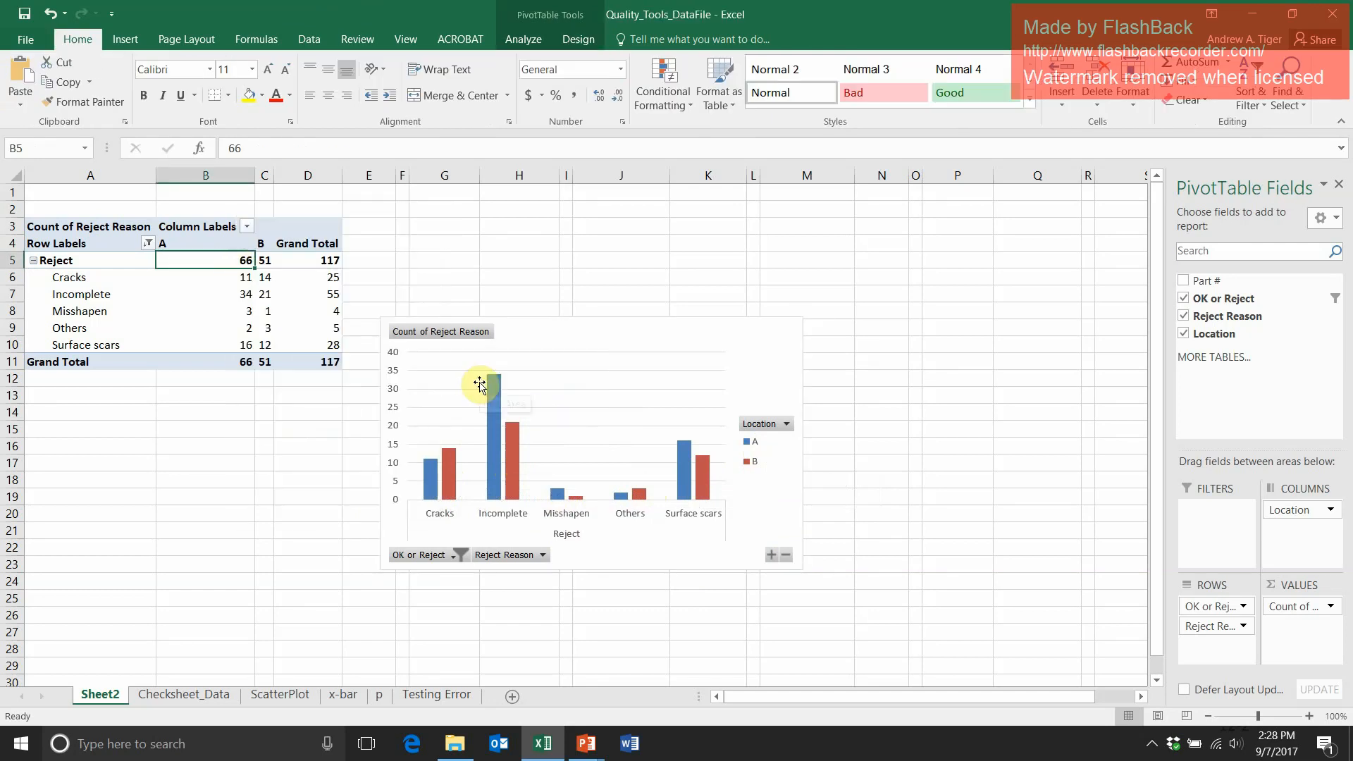
click(417, 256)
Sort the reject reasons from largest to smallest by location A's individual reason counts.
right_click(220, 275)
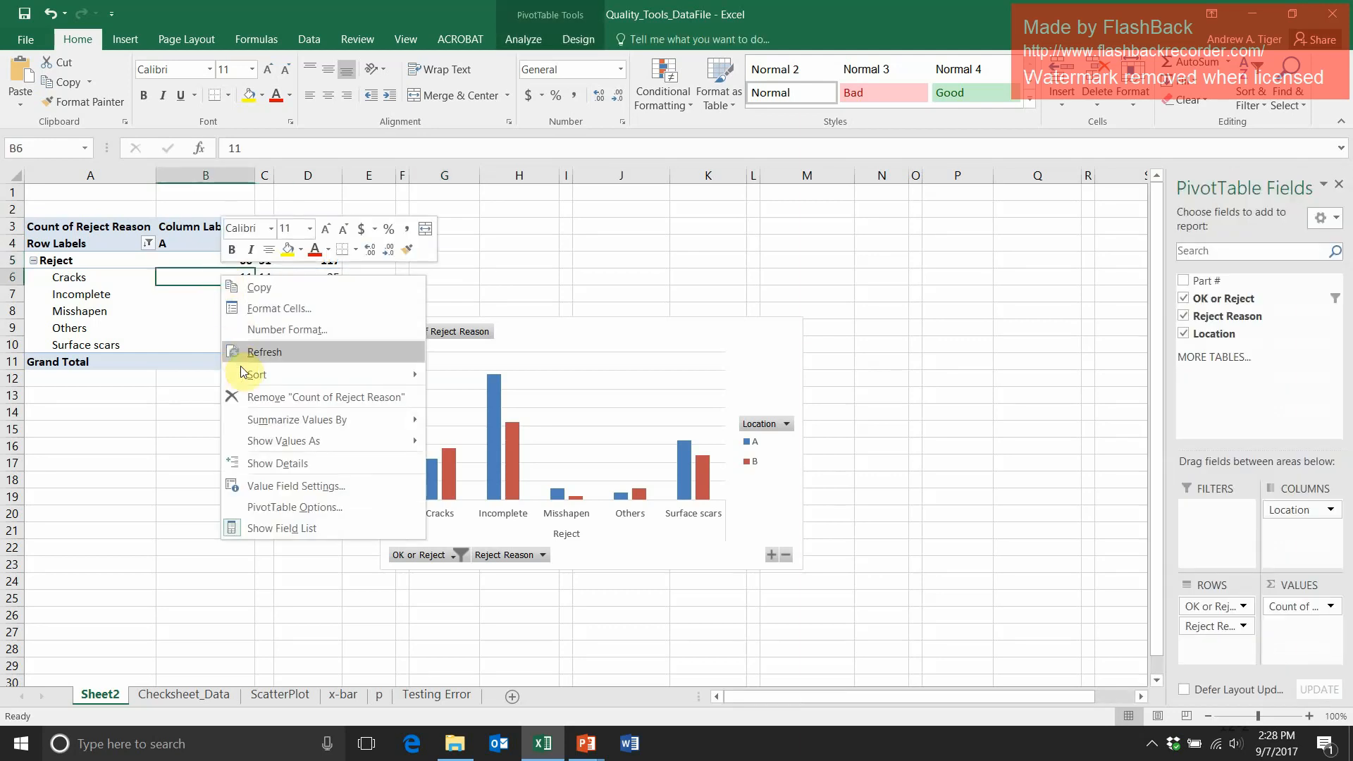
mouse_move(331, 375)
click(457, 396)
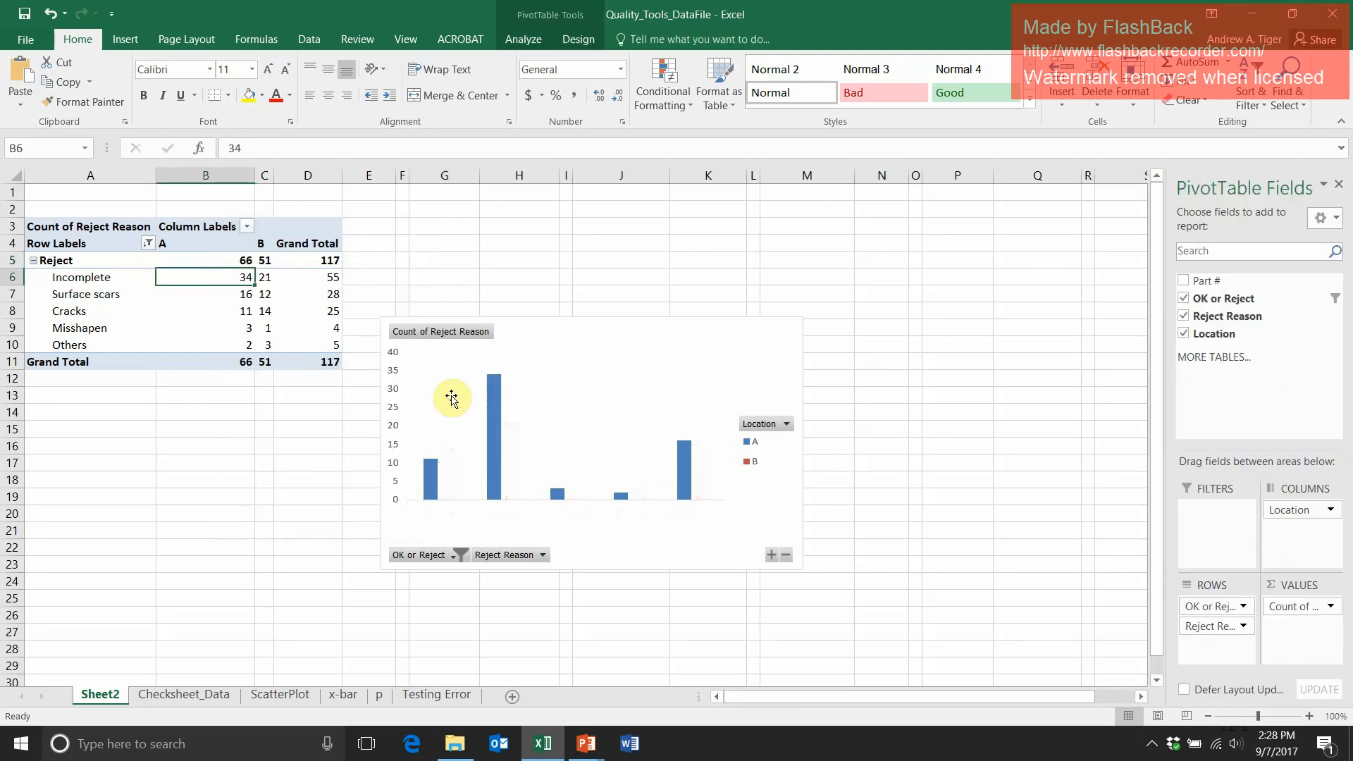
click(838, 296)
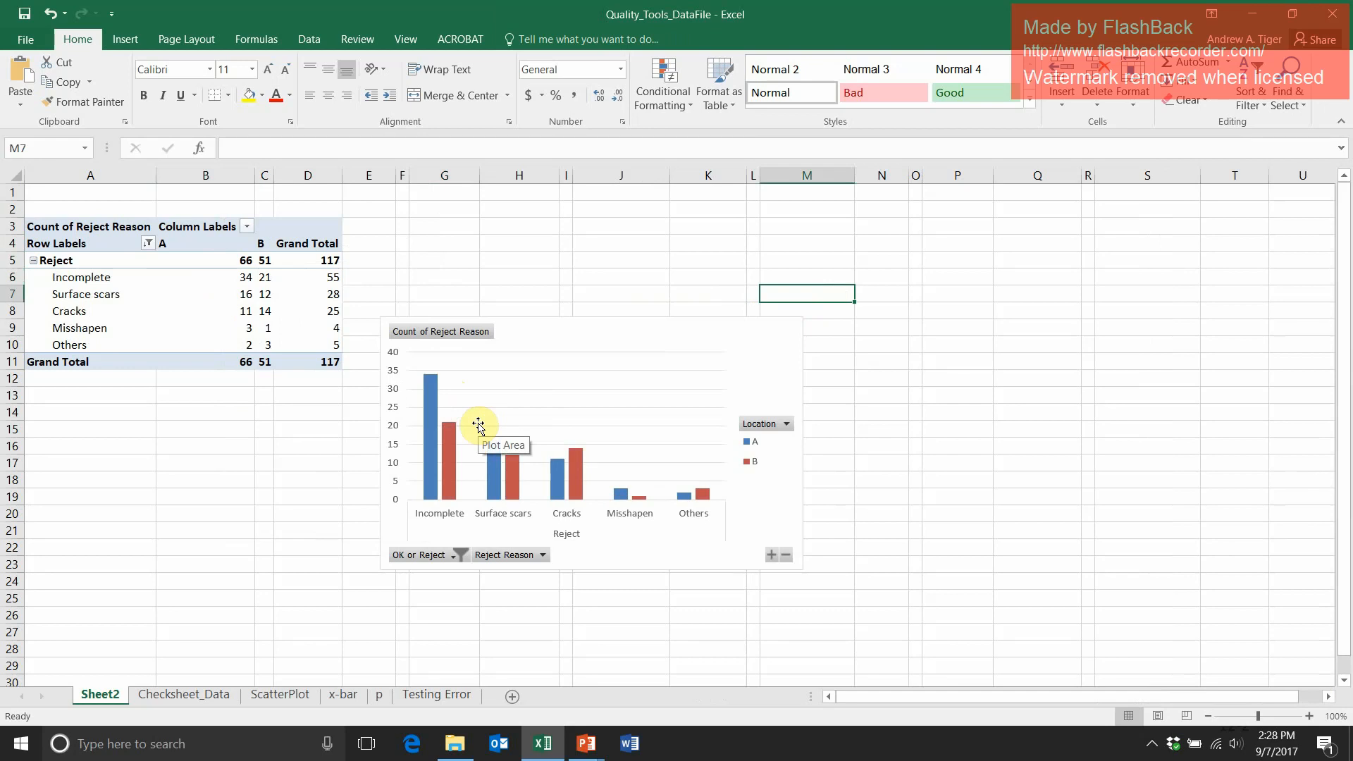
Sort the reject reasons from largest to smallest by location B's counts.
right_click(262, 279)
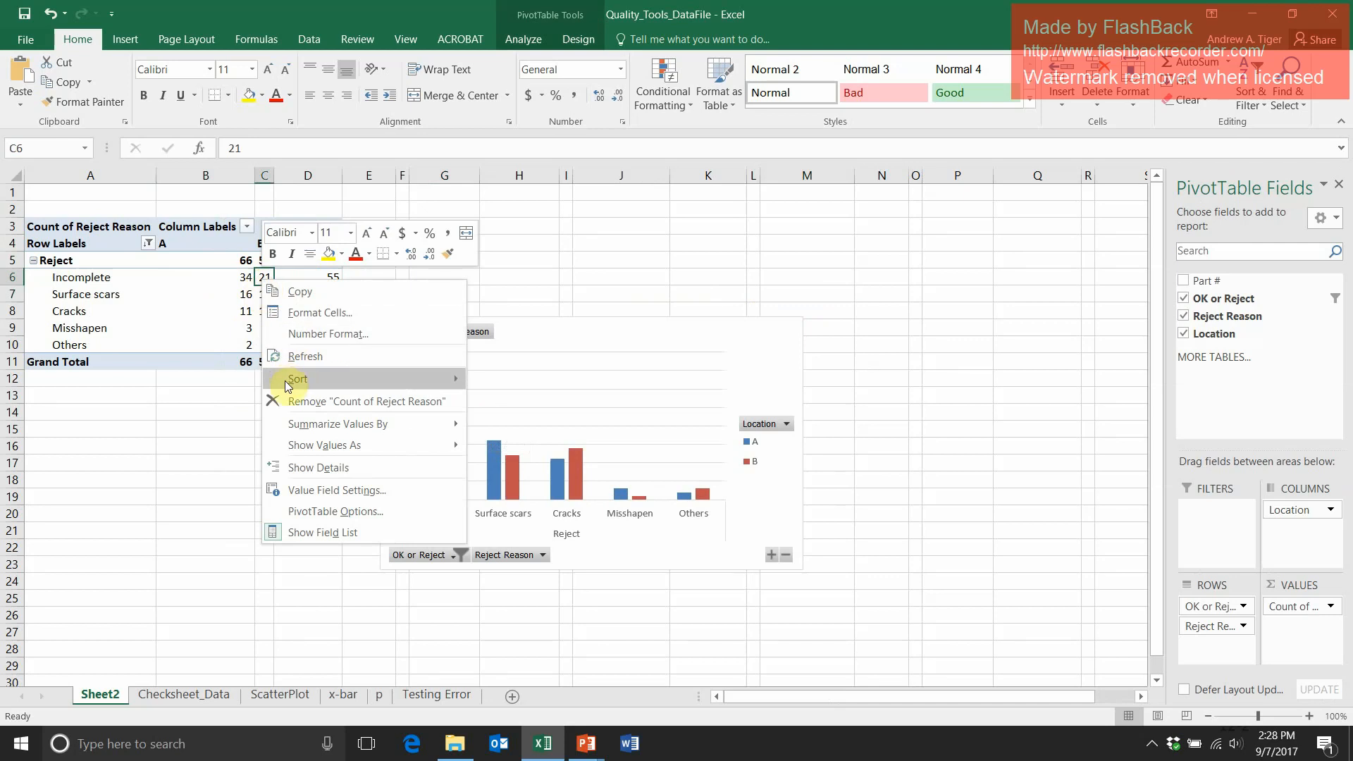
mouse_move(285, 381)
click(512, 401)
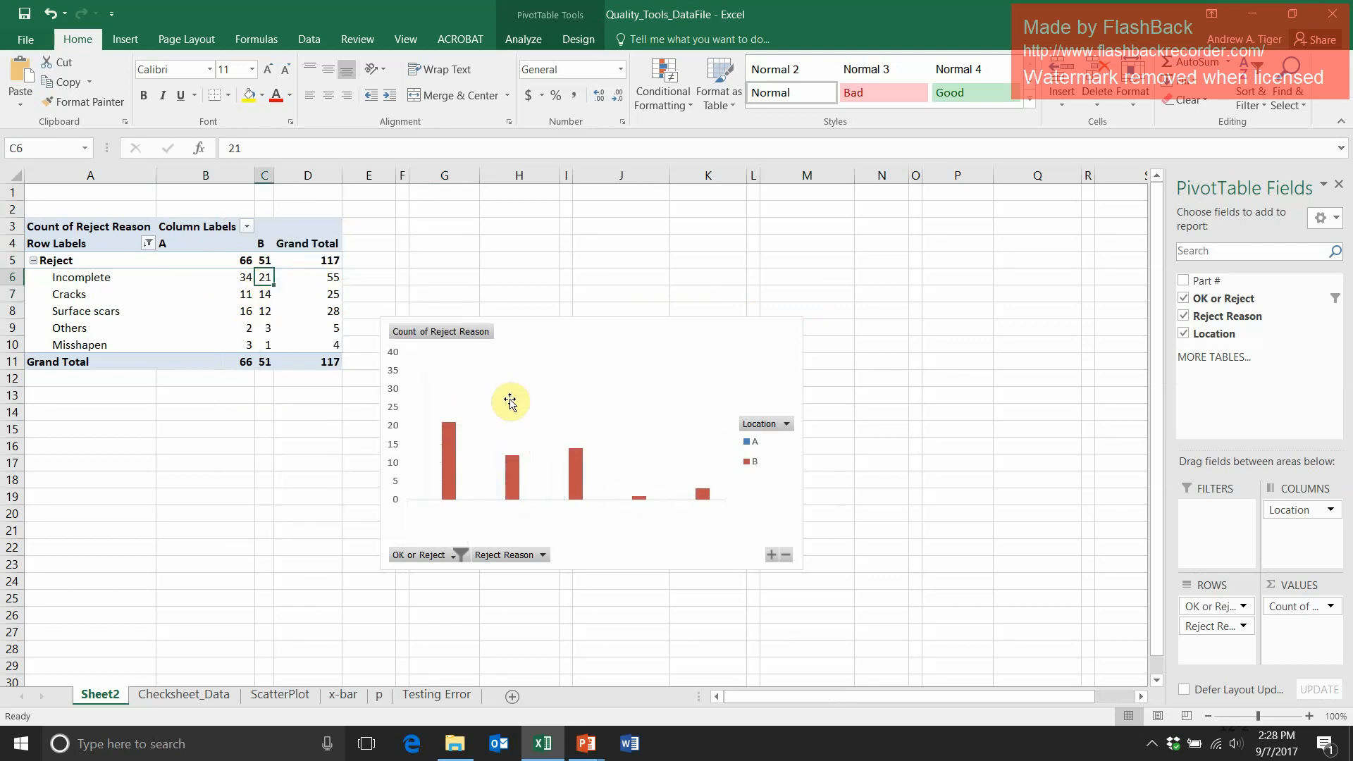
click(926, 310)
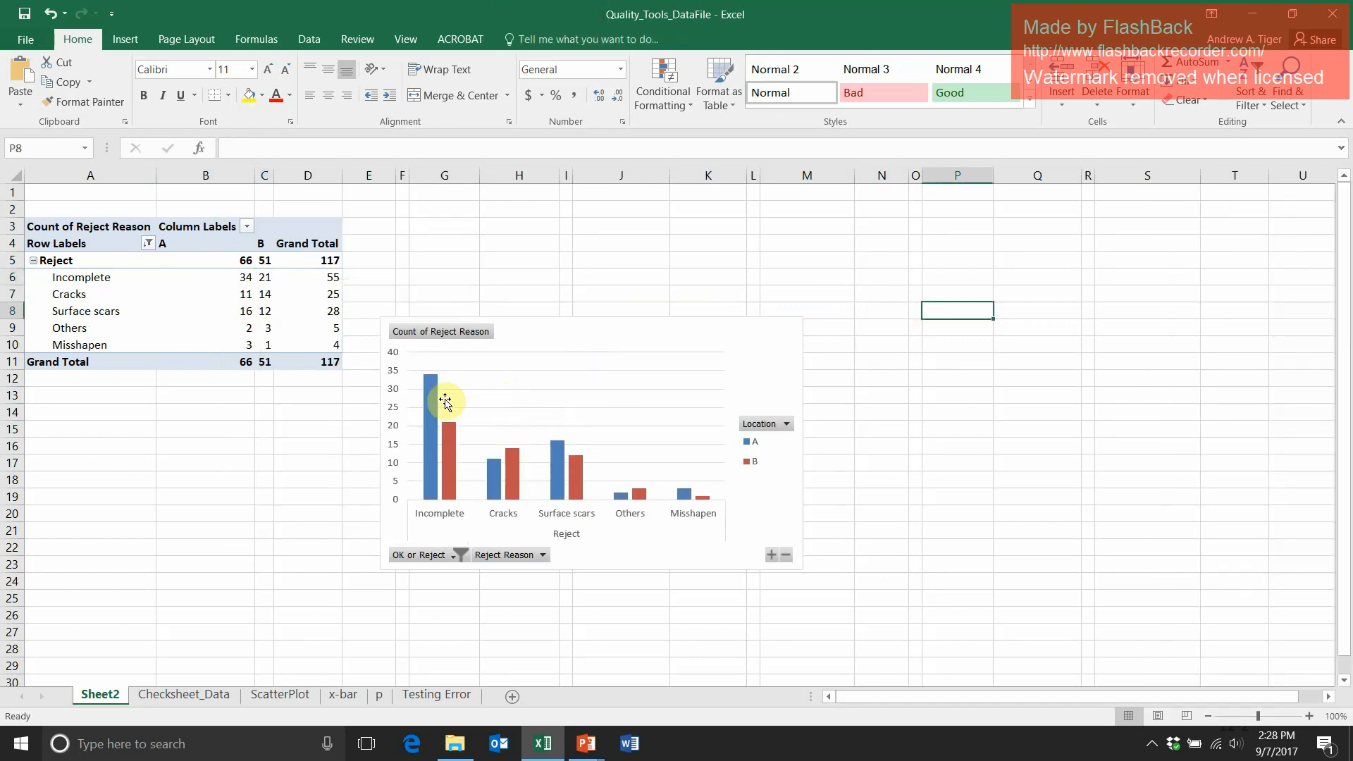